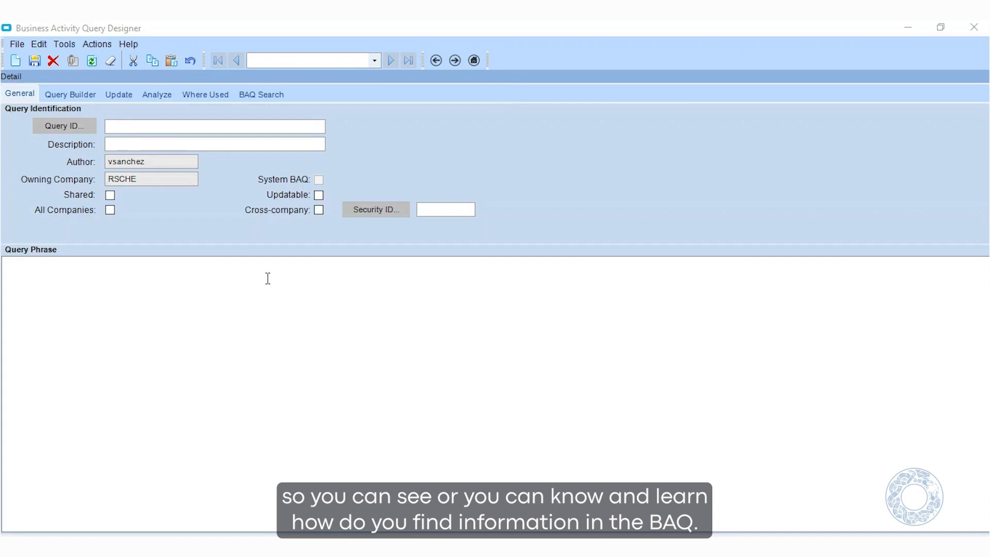
- Create a query with the ID salesorder and the description salesorder, and save it
left_click(171, 130)
type("salesorder")
key("Tab")
type("salesorder")
key("Tab")
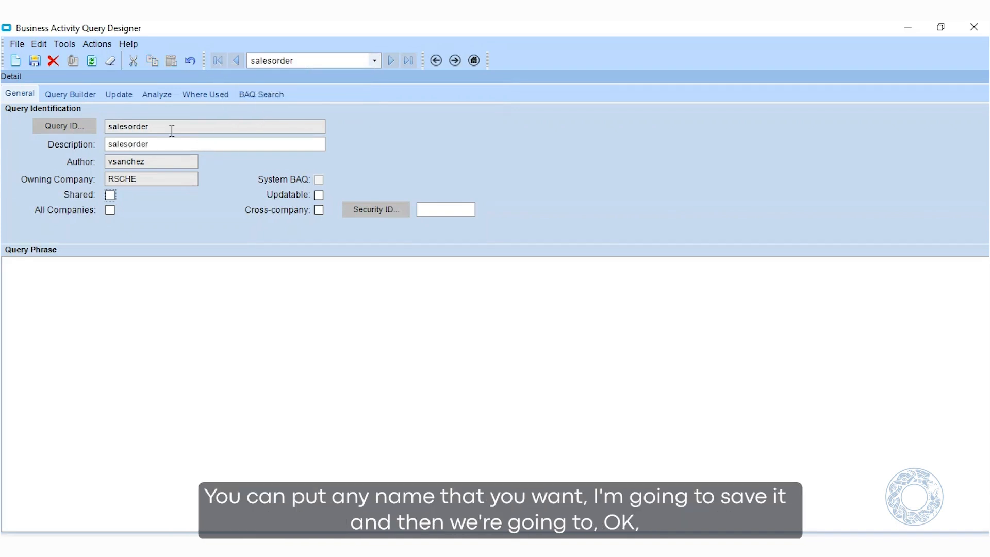
left_click(34, 60)
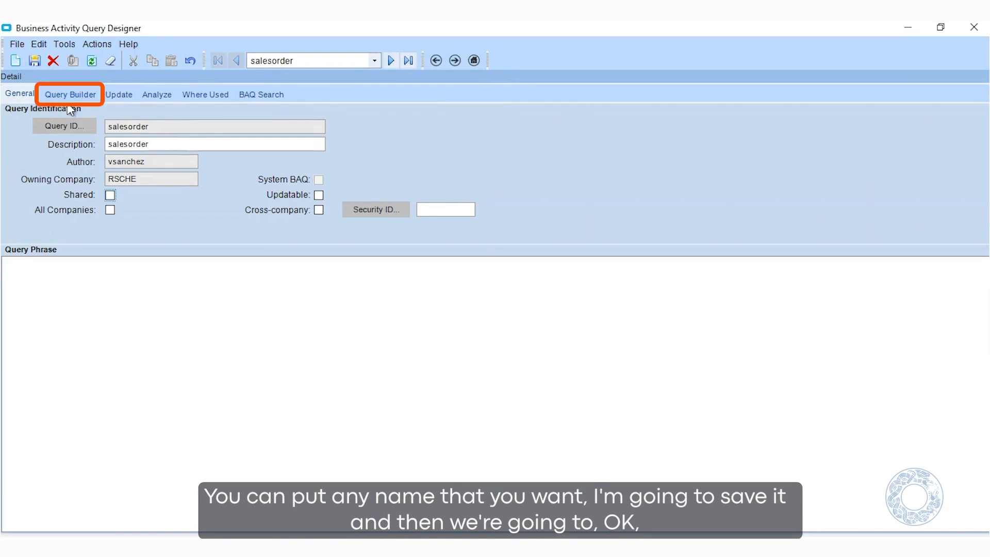
- Open the query's phrase-building view, and switch to Sales Order Entry to select the sales order number field
left_click(59, 93)
left_click(36, 134)
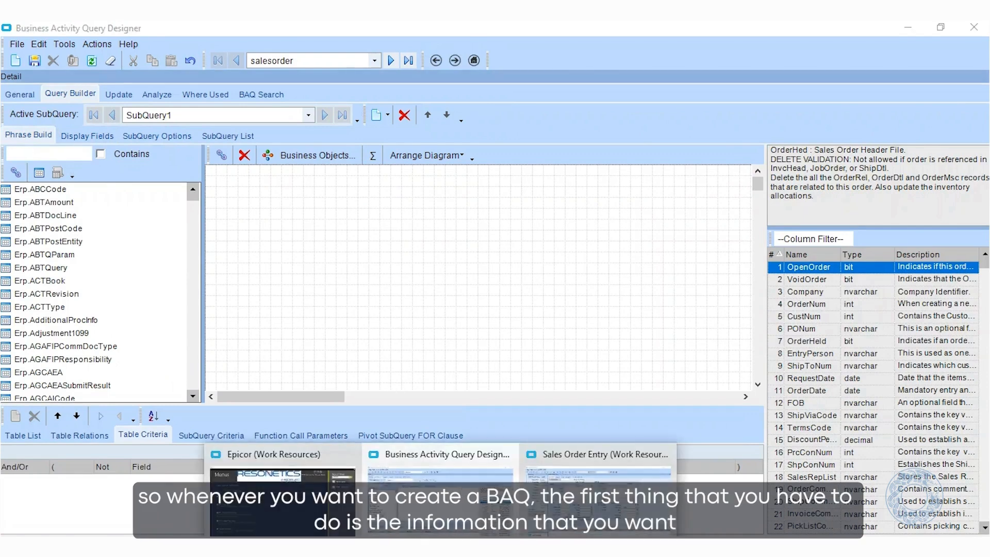
left_click(564, 477)
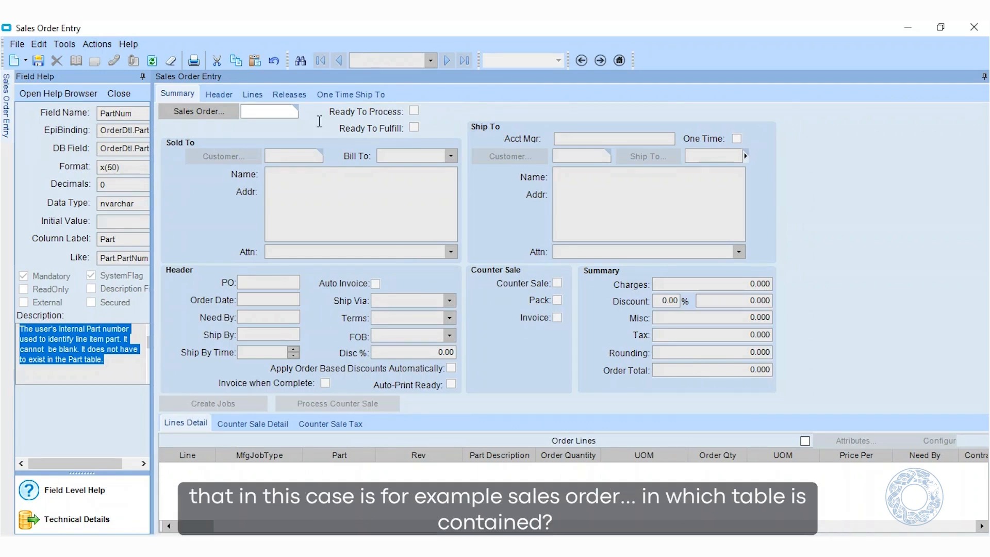
left_click(281, 111)
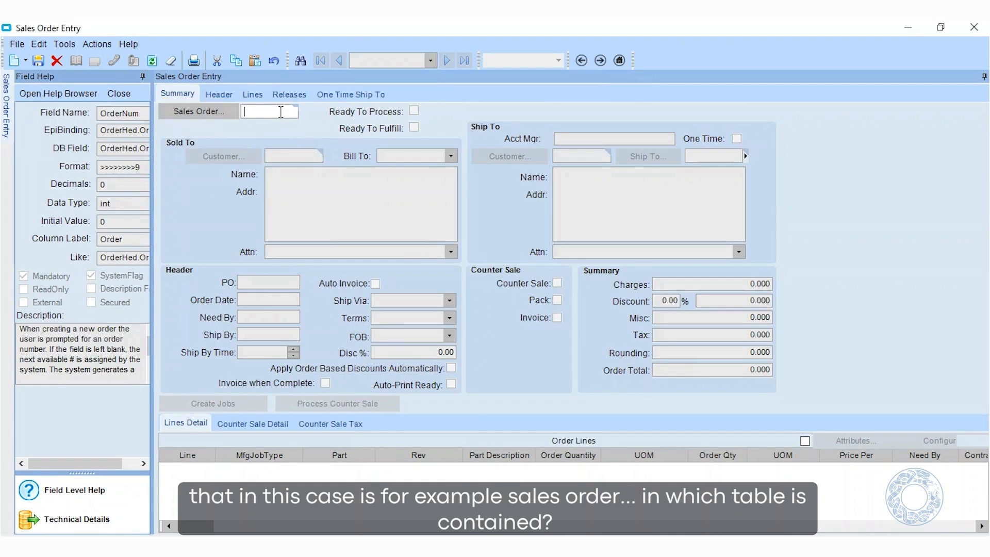
left_click(129, 44)
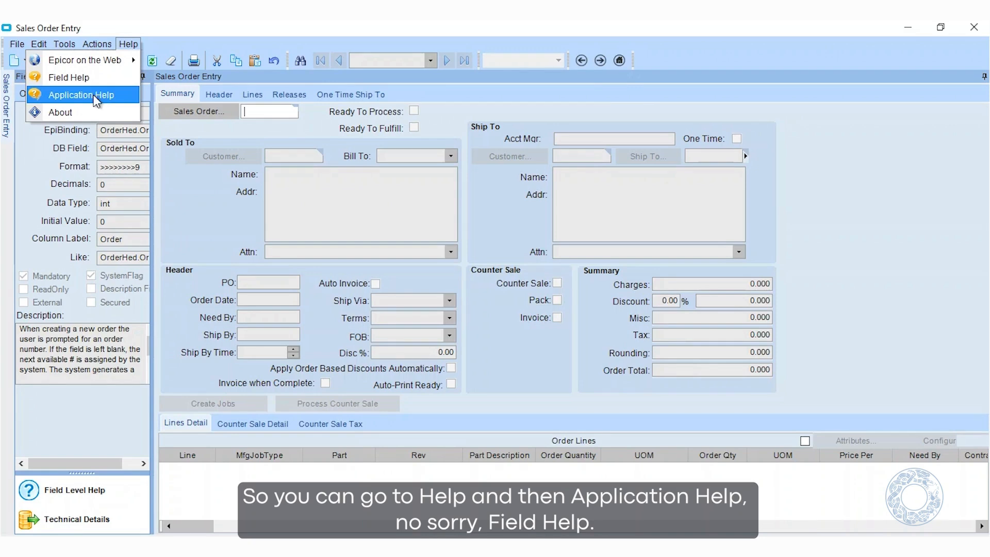
left_click(95, 98)
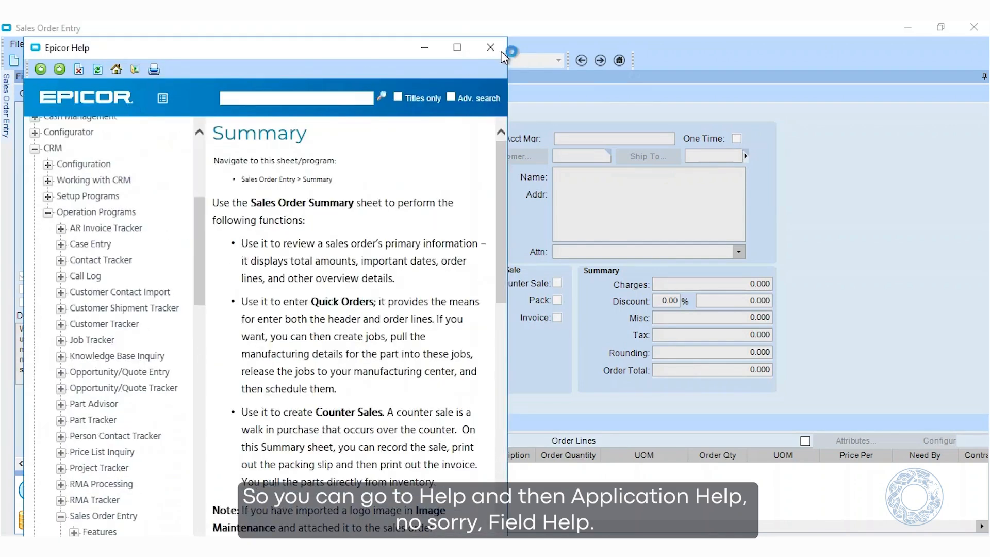
left_click(488, 45)
- Show the Field Help for the sales order number and widen its pane to read the table binding
left_click(130, 44)
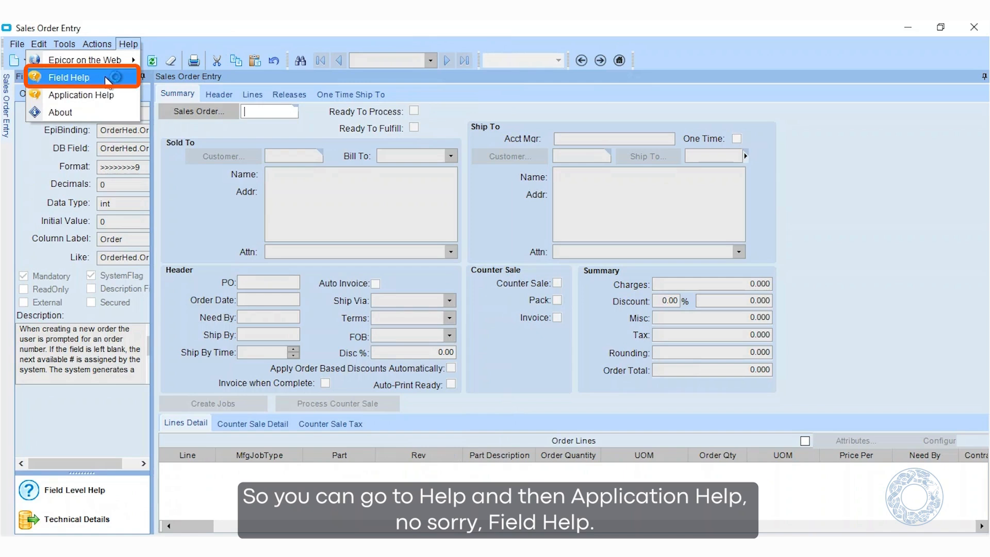
left_click(133, 76)
left_click_drag(150, 199, 203, 199)
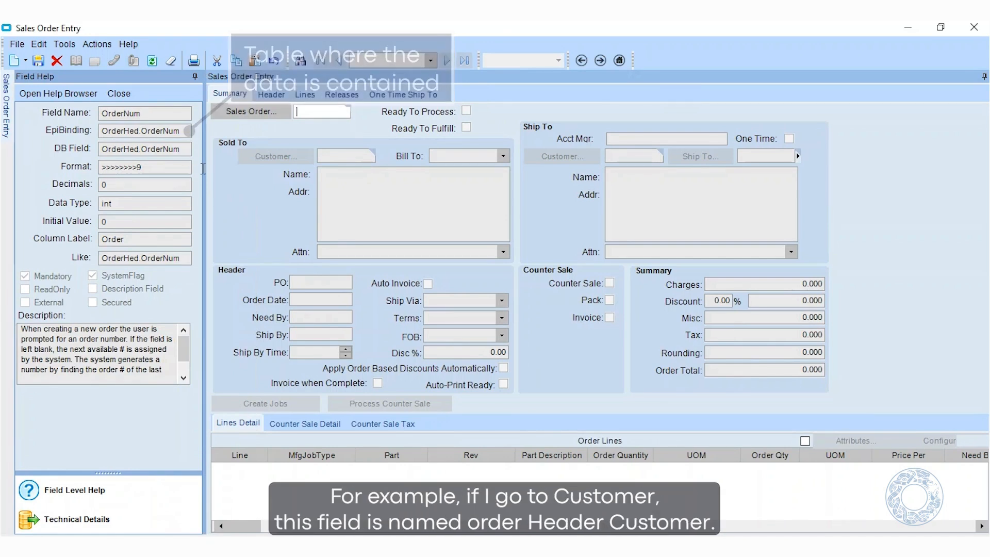
- Examine the Field Help bindings of the customer field and the order line's part, description, customer part, order quantity and price-per fields
left_click(331, 155)
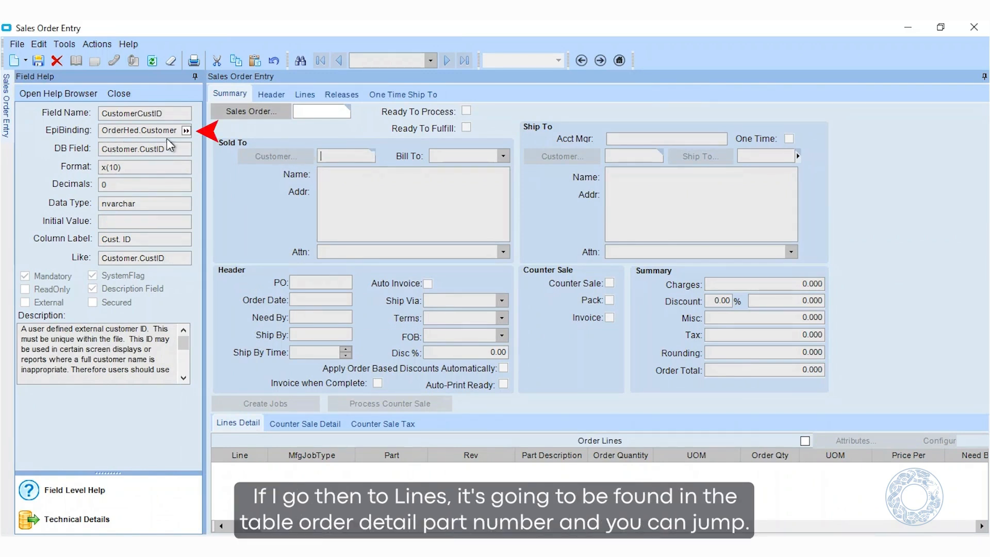
left_click(305, 95)
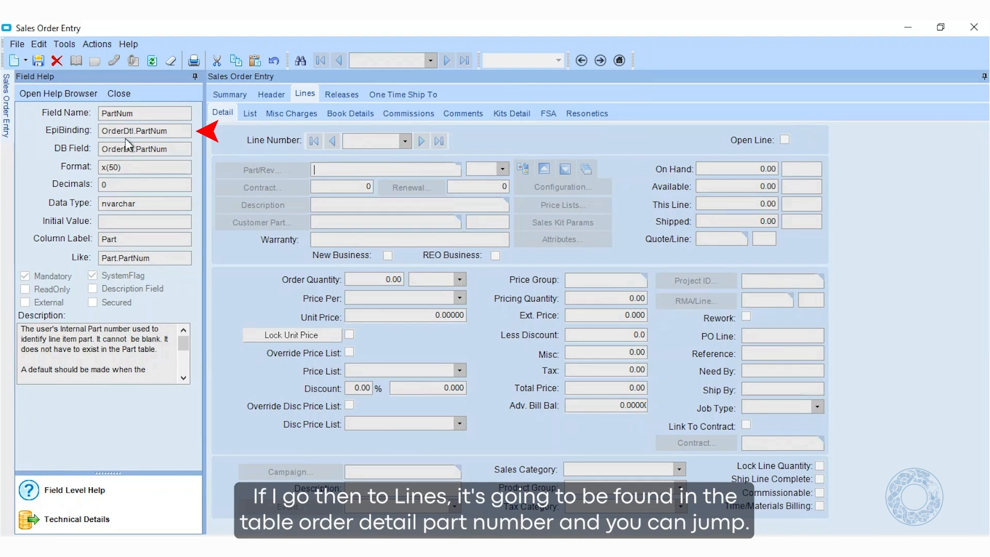
left_click(322, 209)
left_click(327, 222)
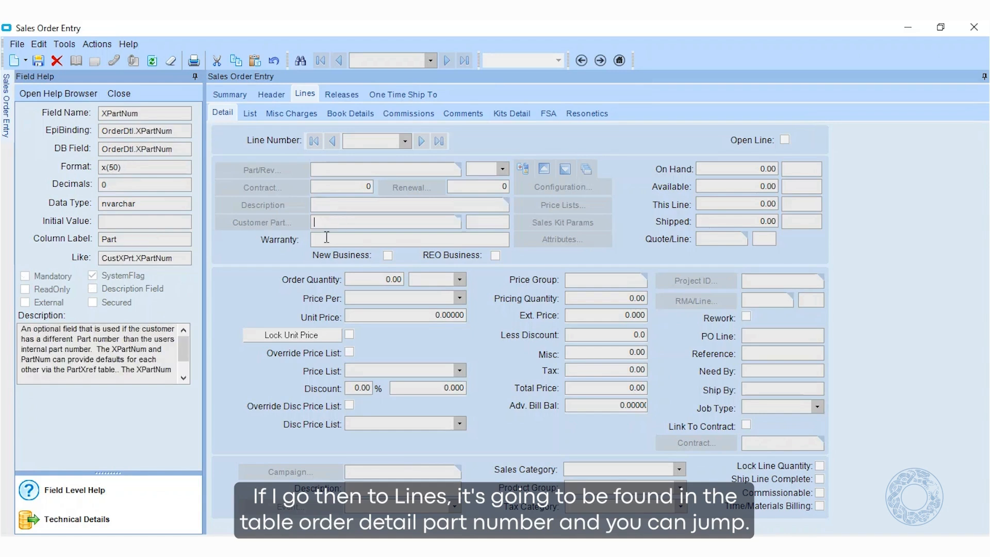
left_click(365, 281)
left_click(368, 298)
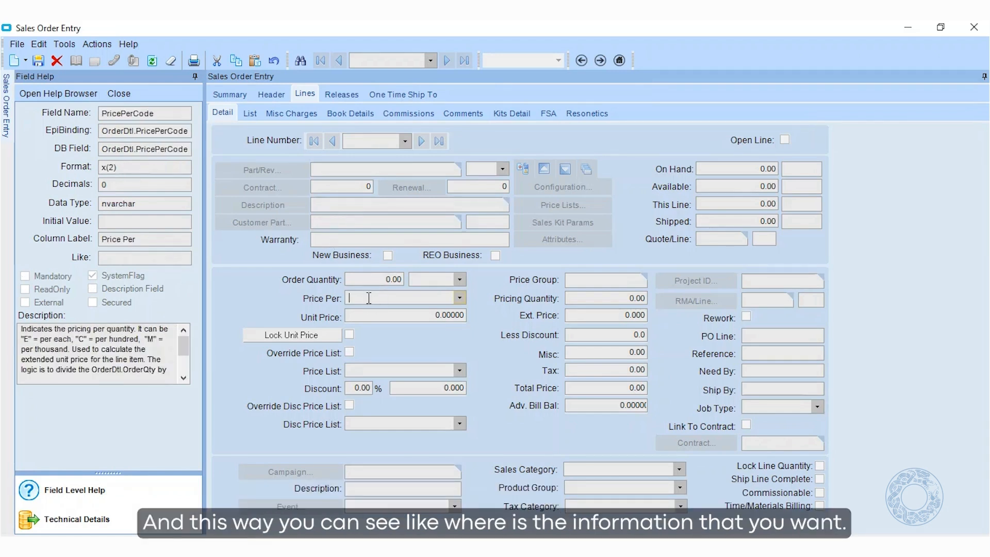
- Back in the Business Activity Query Designer, filter the tables by "order", add Erp.OrderHed to the diagram, and open the query's display fields
mouse_move(441, 545)
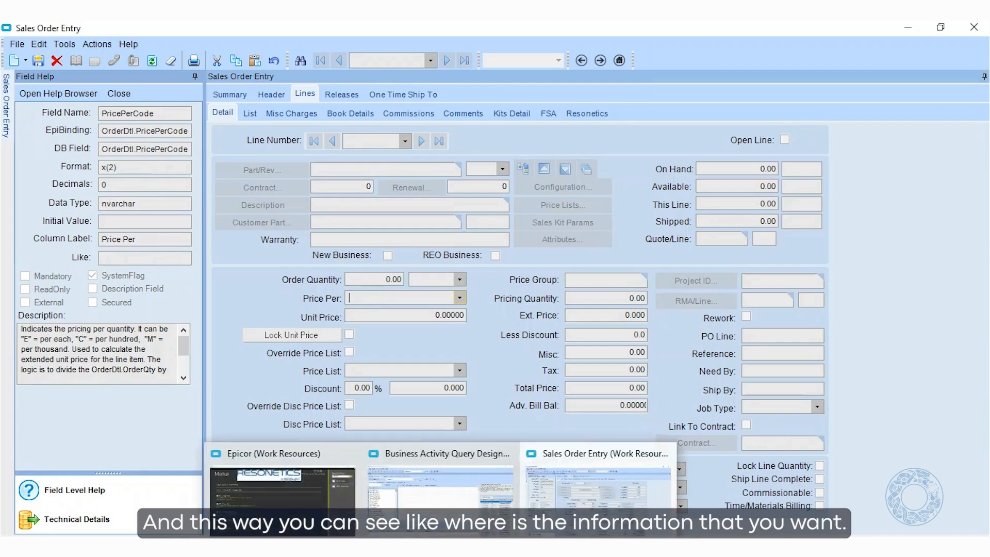
left_click(441, 485)
left_click(58, 152)
type("order")
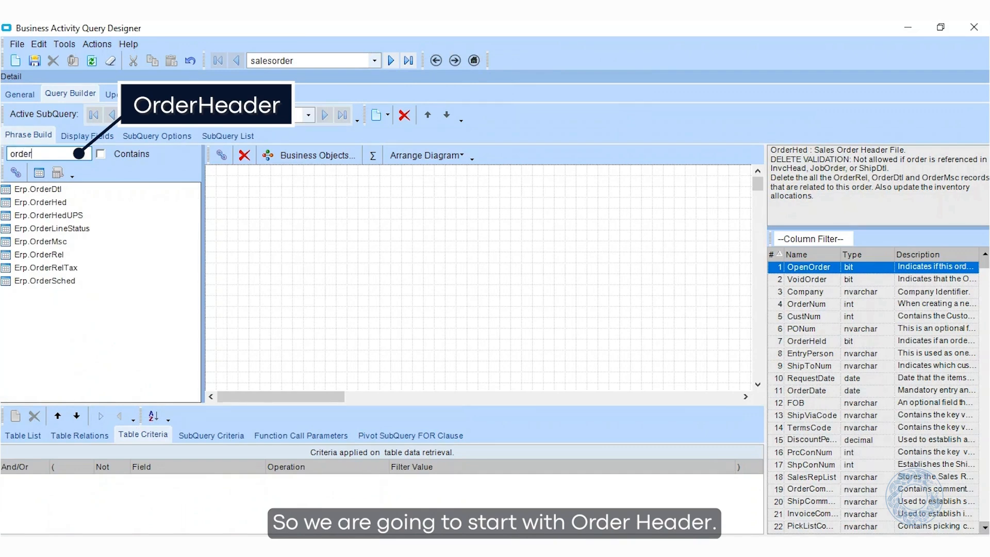
left_click_drag(63, 202, 312, 221)
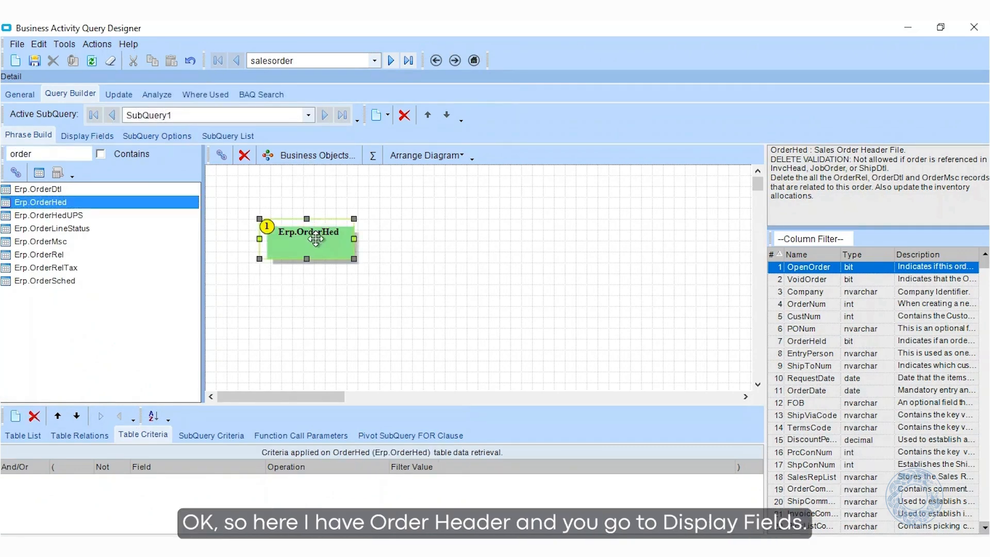
left_click(94, 135)
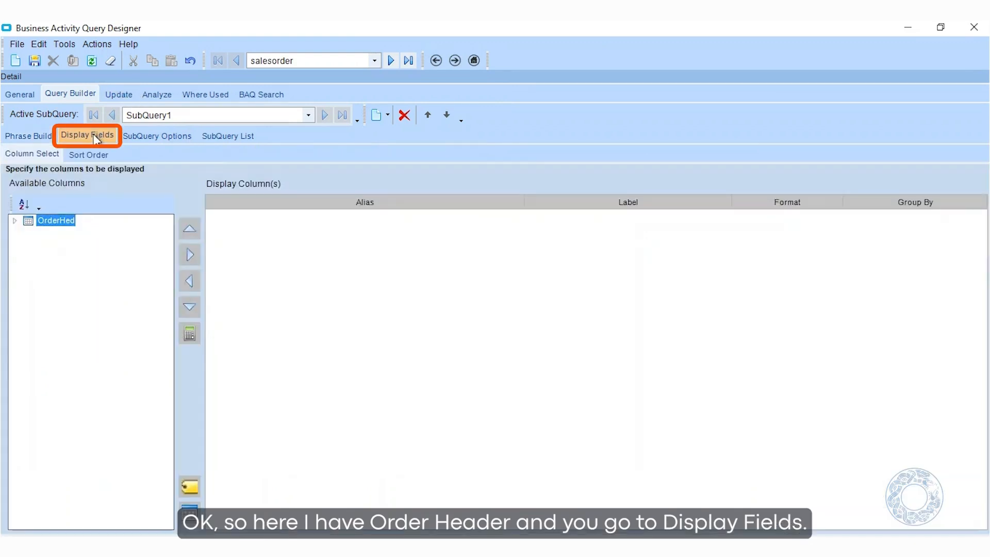
- Compare the available OrderHed columns in alphabetical order and in their original table order
left_click(25, 205)
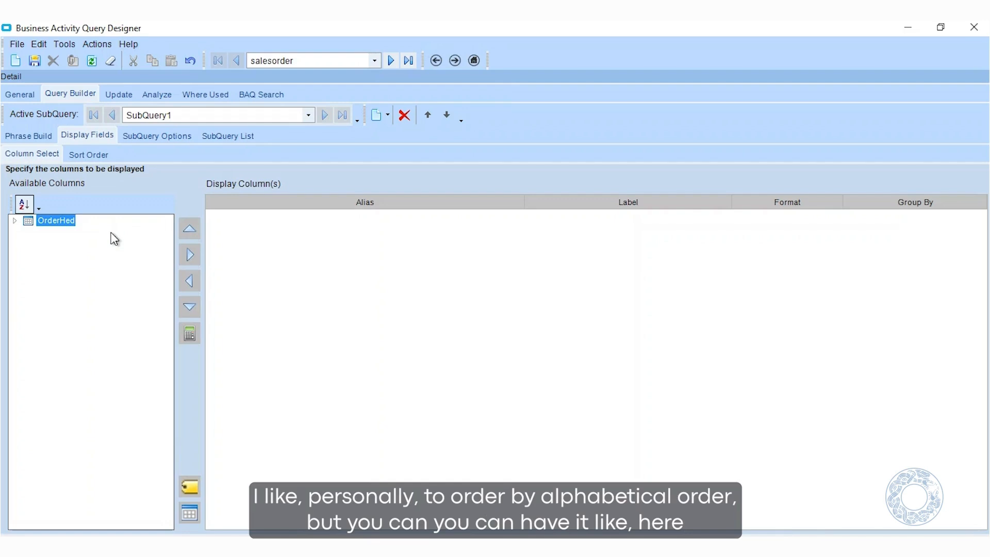
left_click(14, 221)
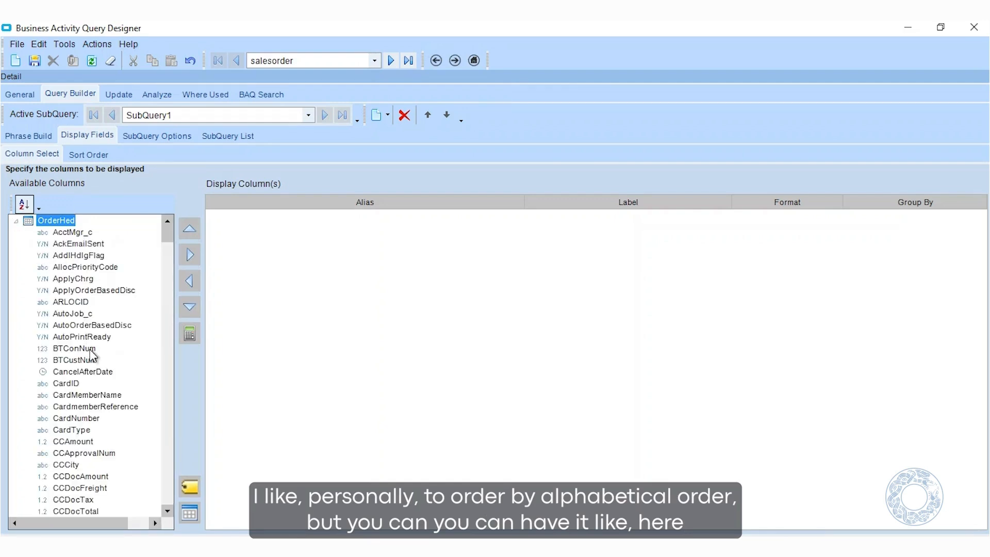
left_click(24, 205)
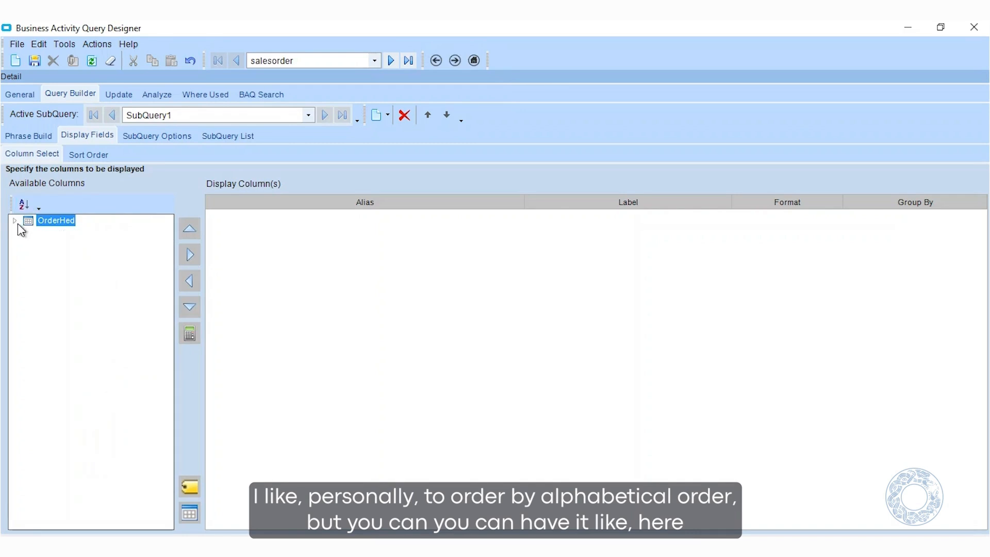
left_click(15, 221)
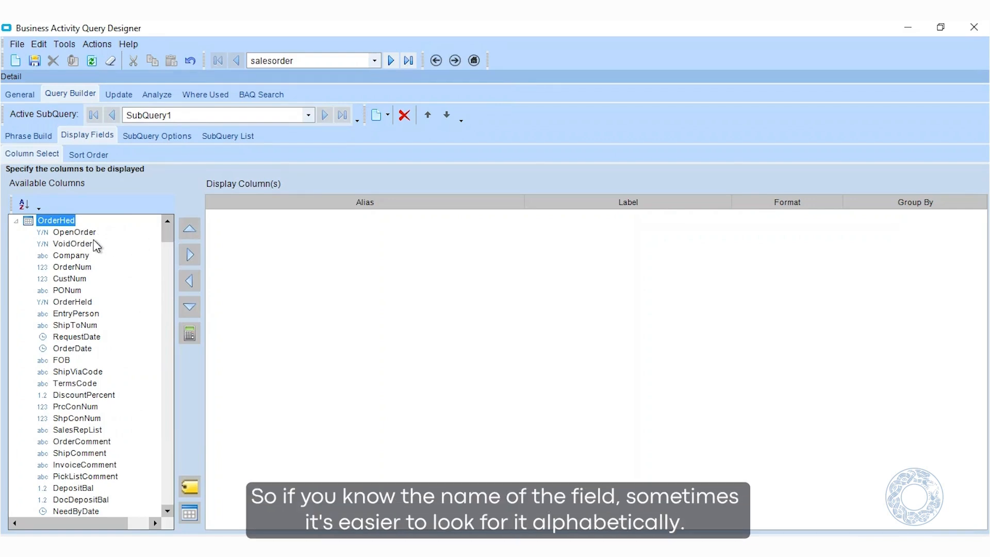
left_click(24, 204)
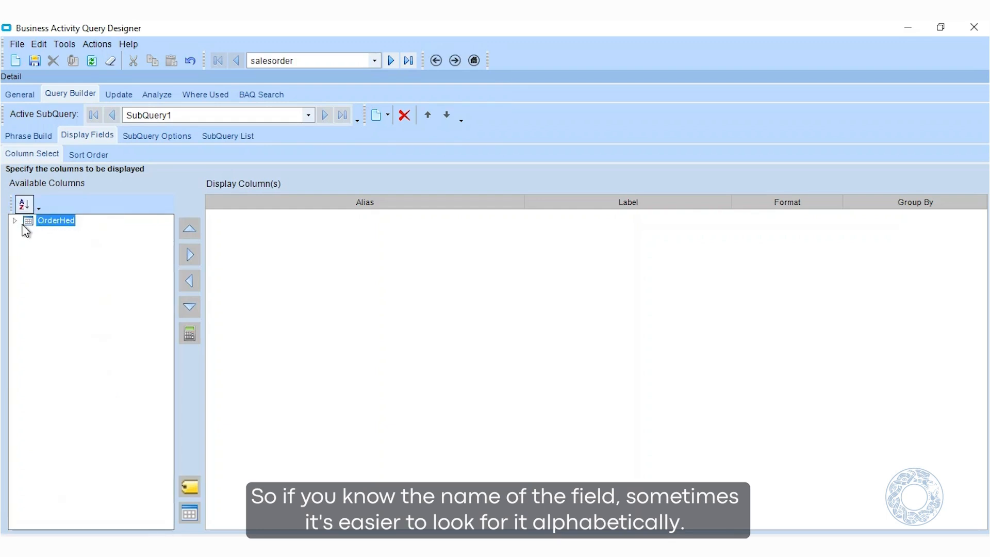
left_click(15, 220)
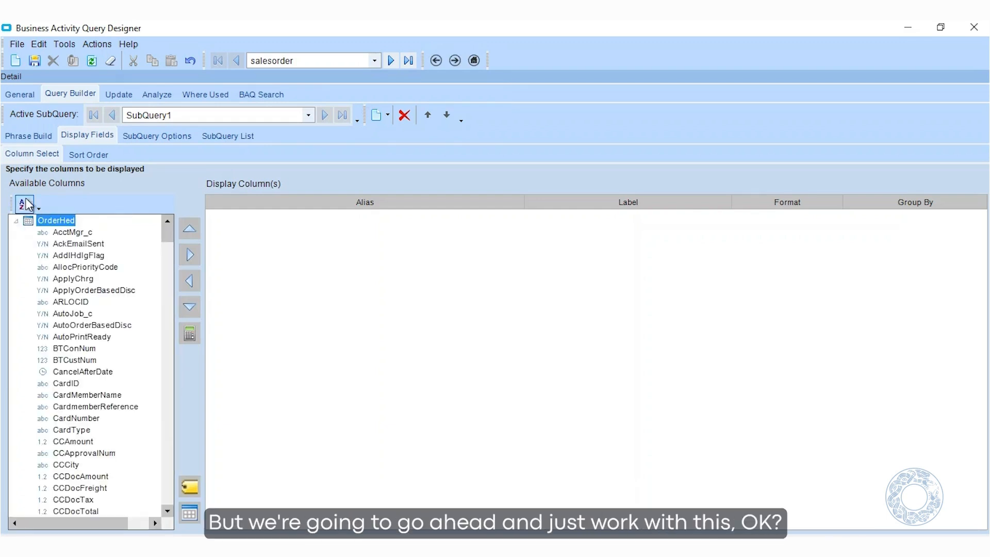
left_click(28, 202)
- Add the OrderHed fields OpenOrder, Company, OrderNum and CustNum to the query's display columns
left_click(15, 221)
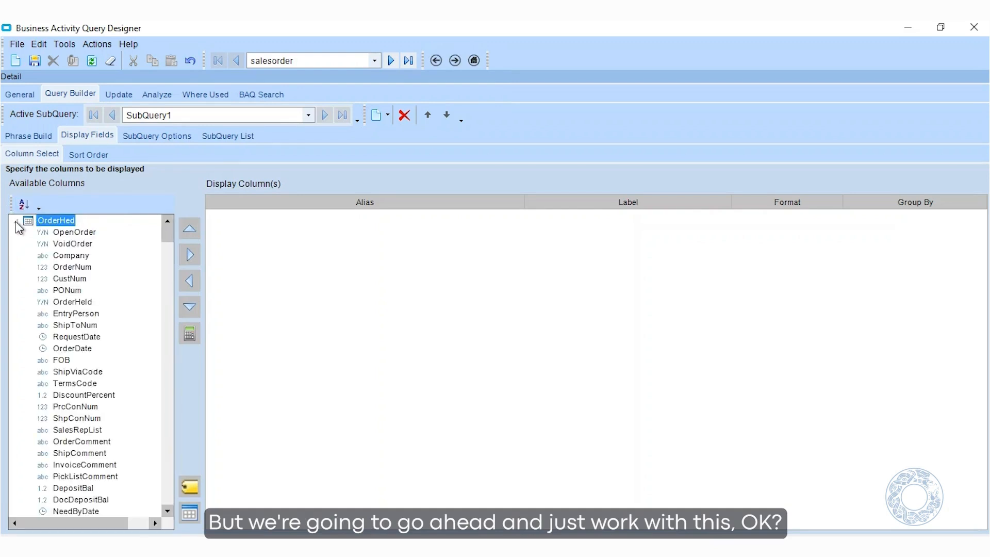
left_click(74, 233)
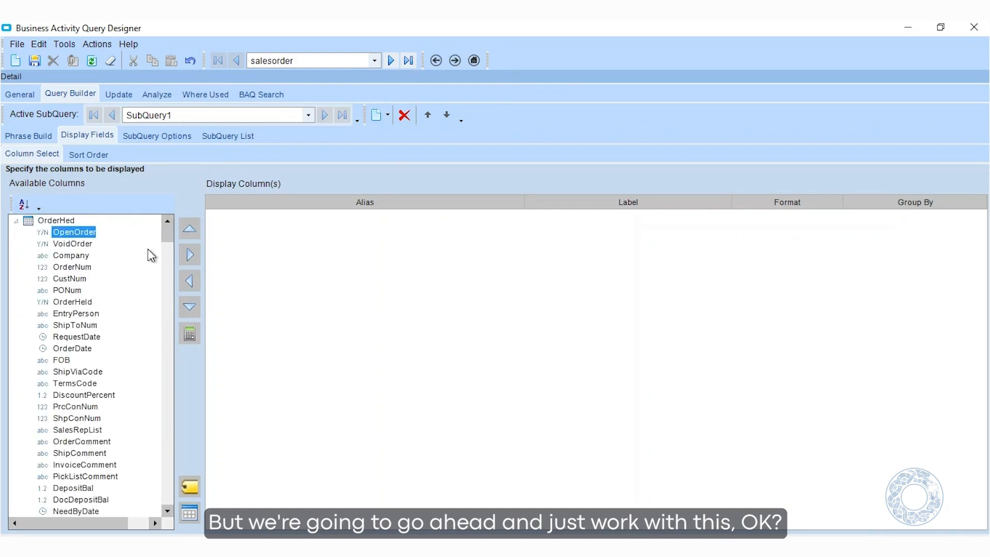
left_click(188, 255)
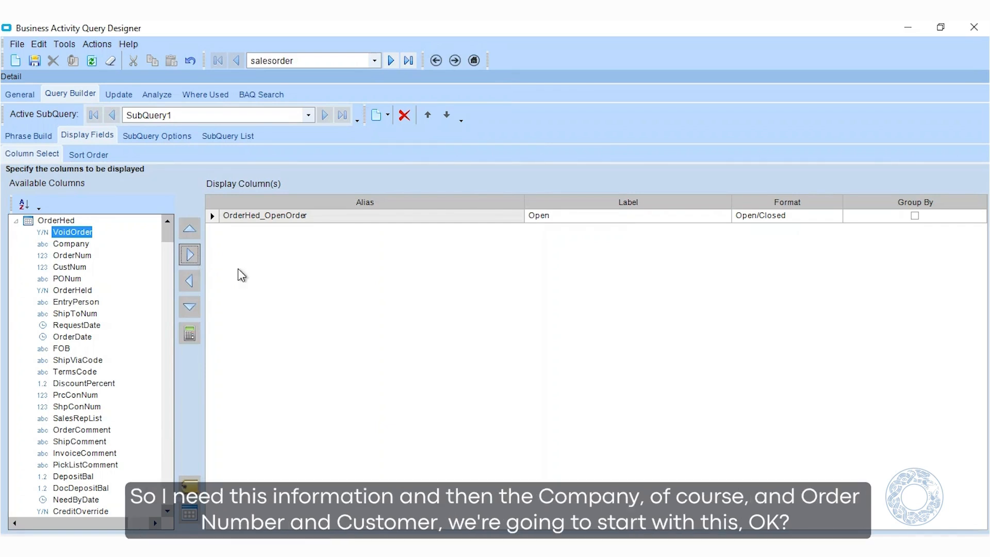
left_click(69, 243)
left_click(189, 255)
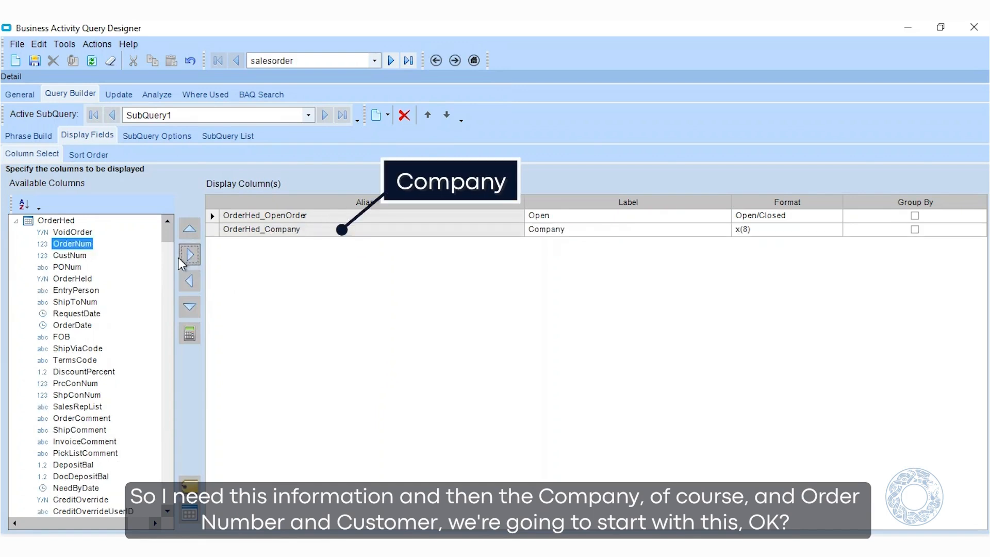
left_click(189, 255)
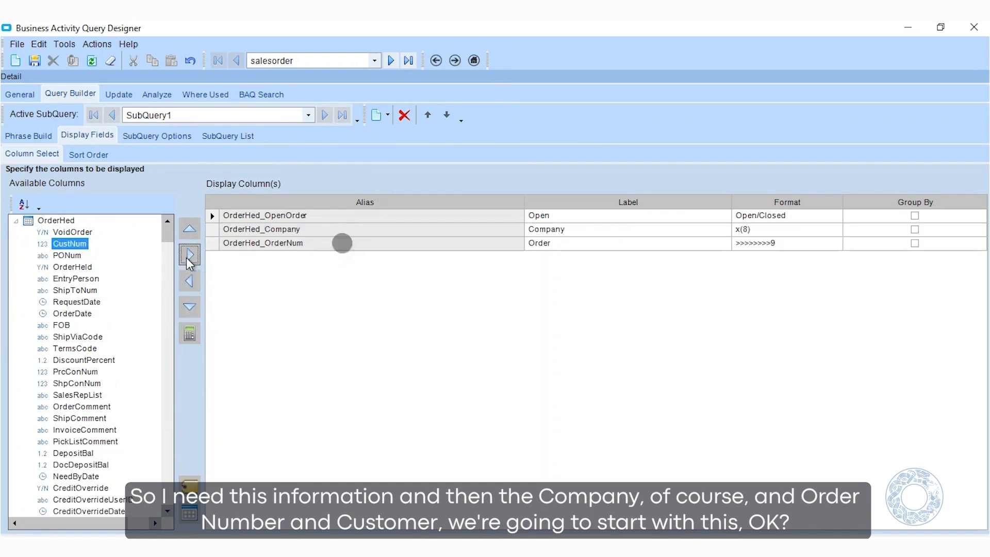
left_click(188, 257)
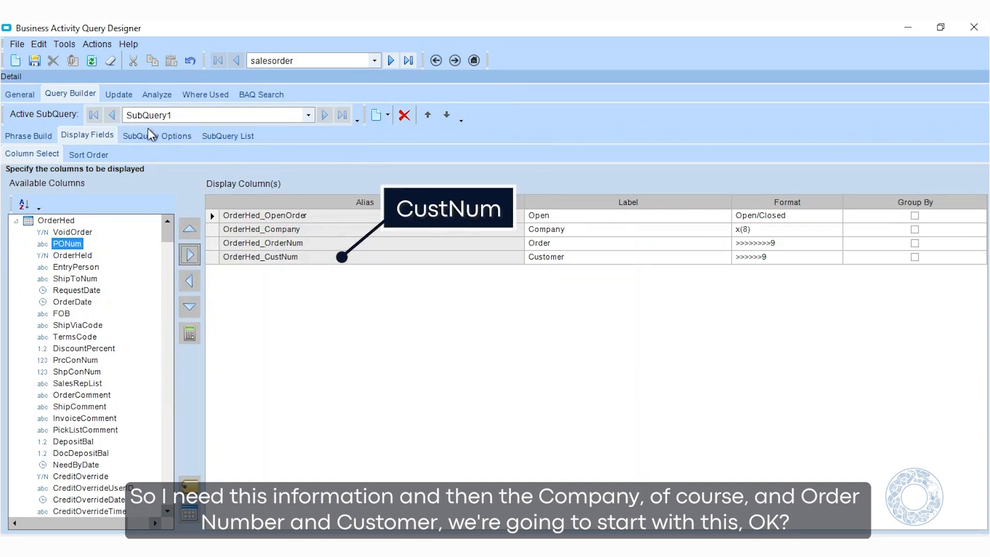
- Run a test of the salesorder query to retrieve its results
left_click(117, 97)
left_click(156, 94)
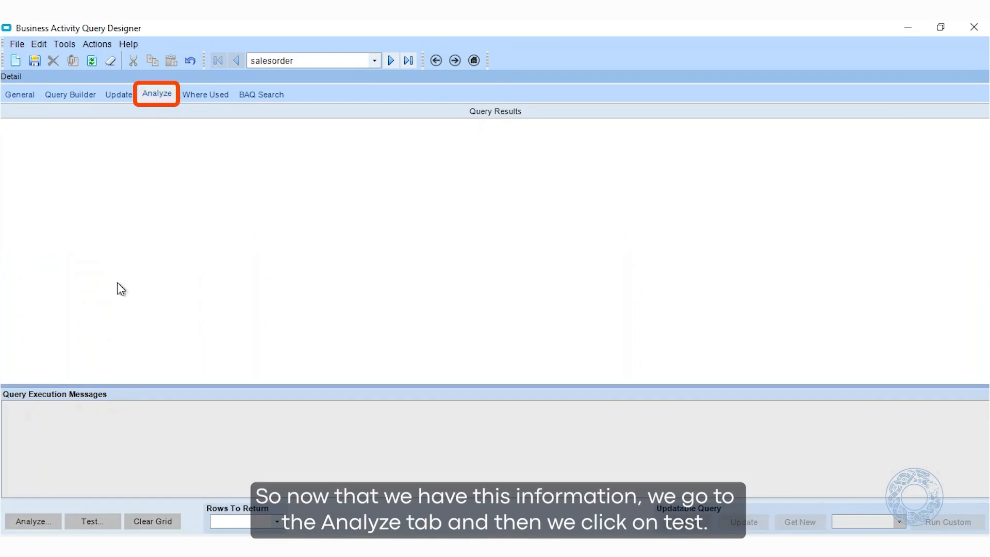
left_click(78, 523)
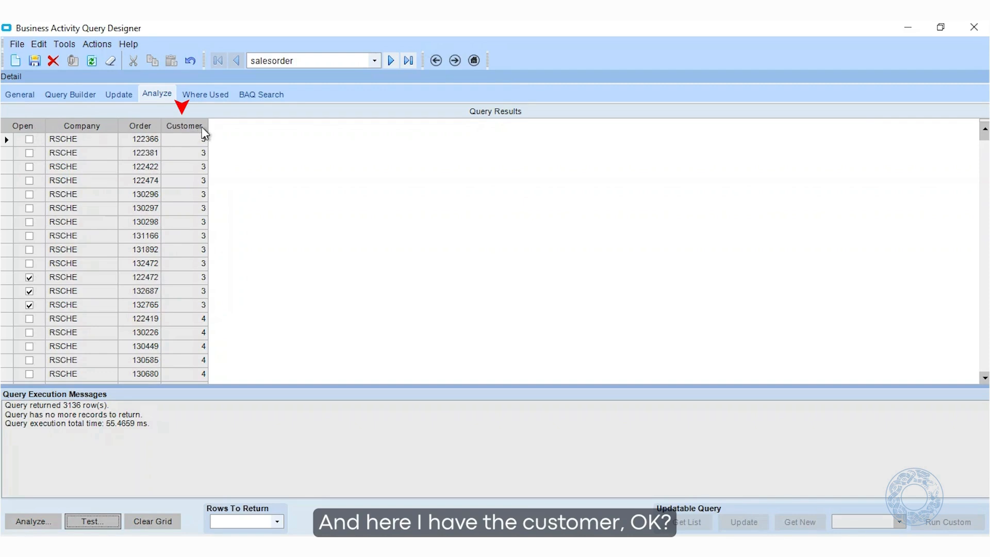
- Sort the query results by the Open column
left_click(179, 127)
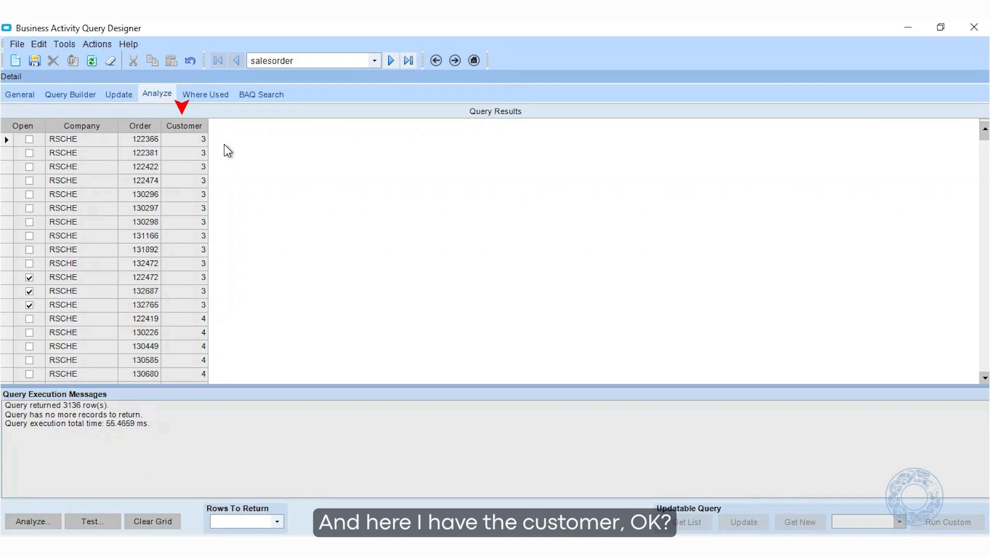
right_click(179, 126)
left_click(41, 127)
right_click(30, 125)
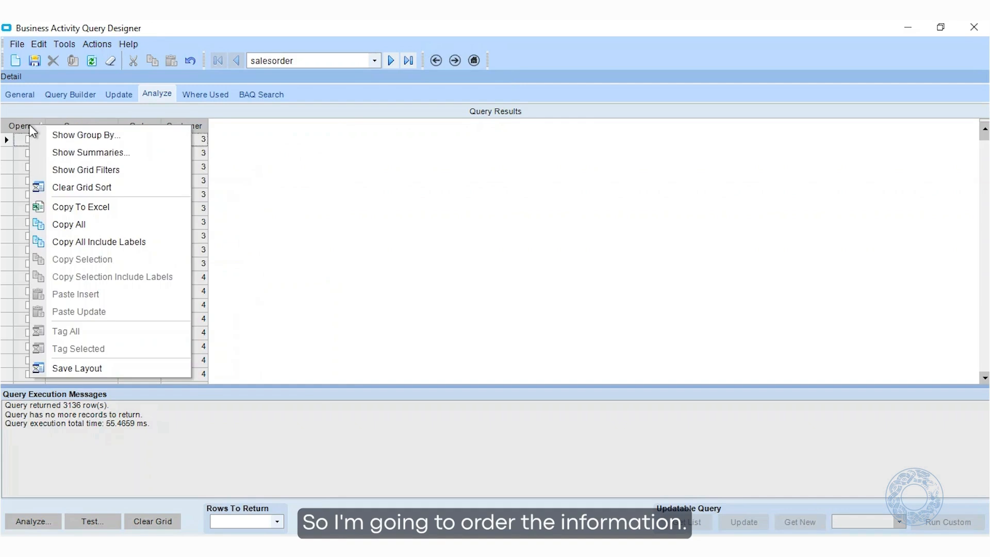
left_click(298, 162)
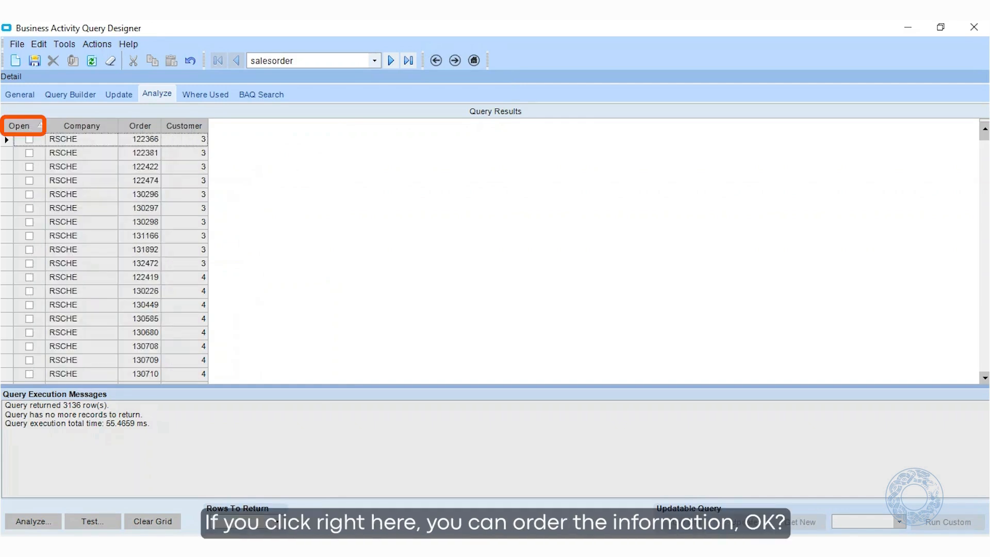
left_click(35, 126)
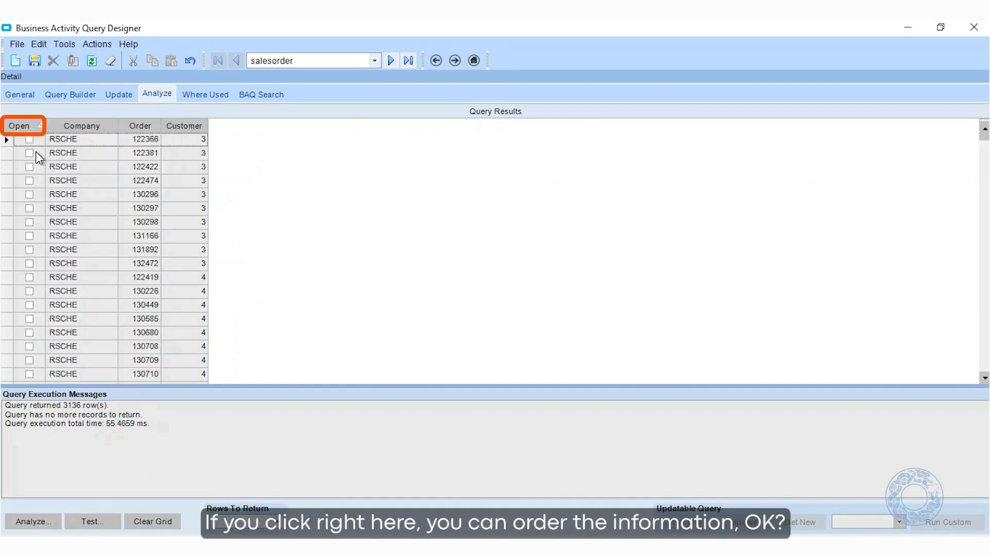
- Re-sort the query results by the Open column in descending order and review the open orders listed first
left_click(26, 125)
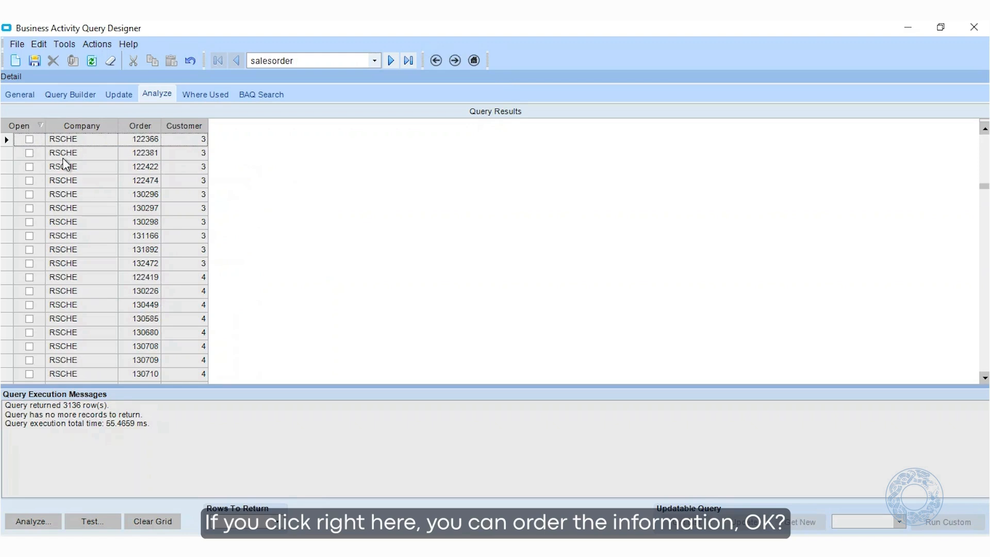
scroll(64, 165, "down", 15)
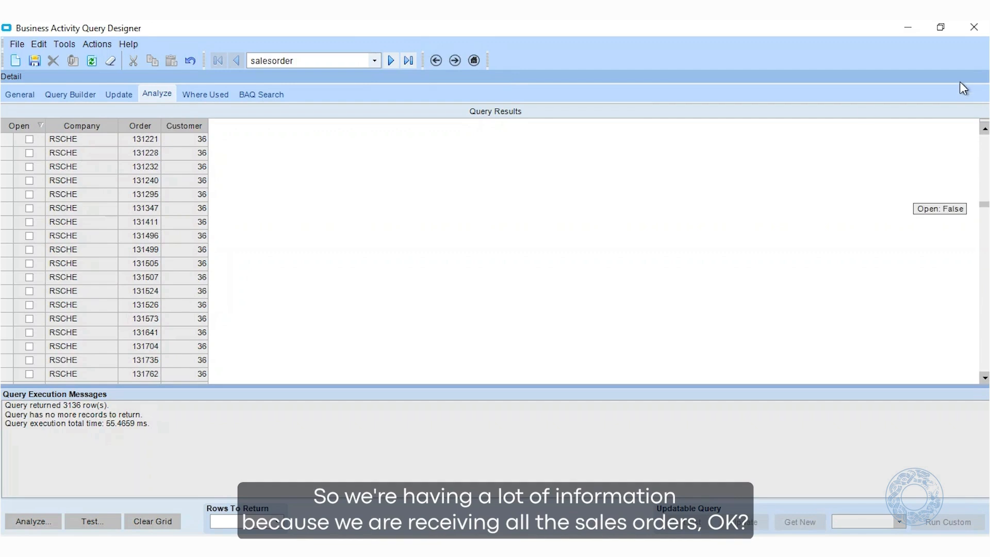
left_click(28, 126)
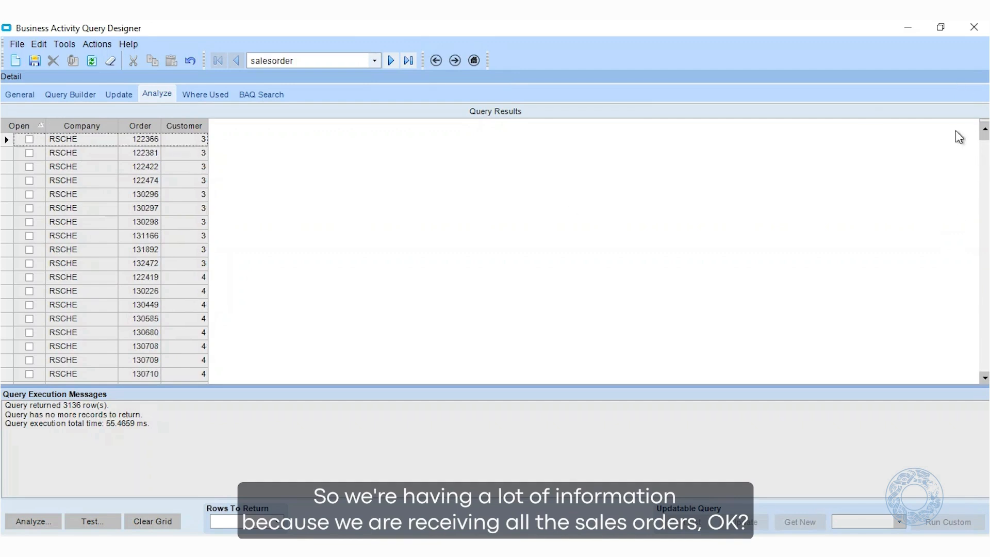
left_click(28, 125)
left_click_drag(983, 187, 972, 118)
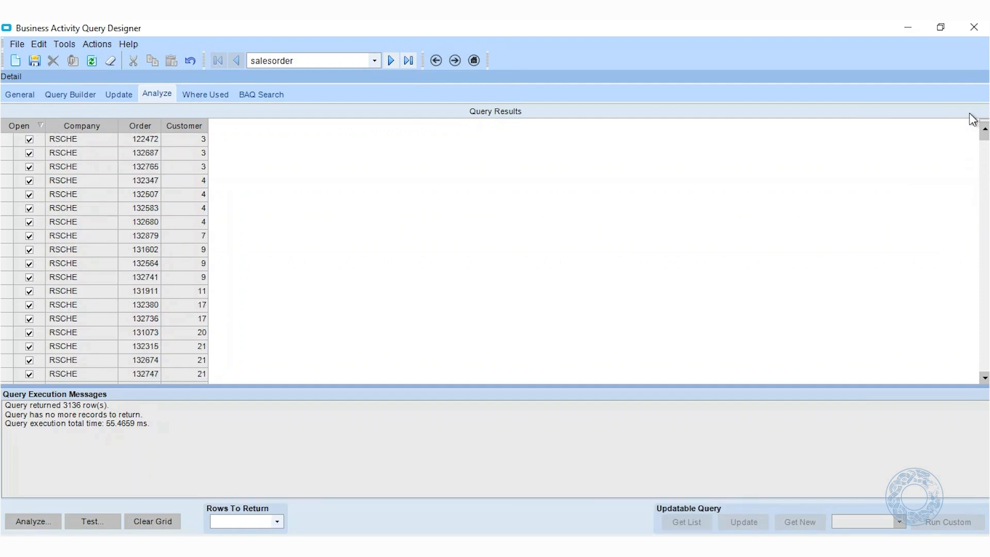
scroll(107, 179, "down", 20)
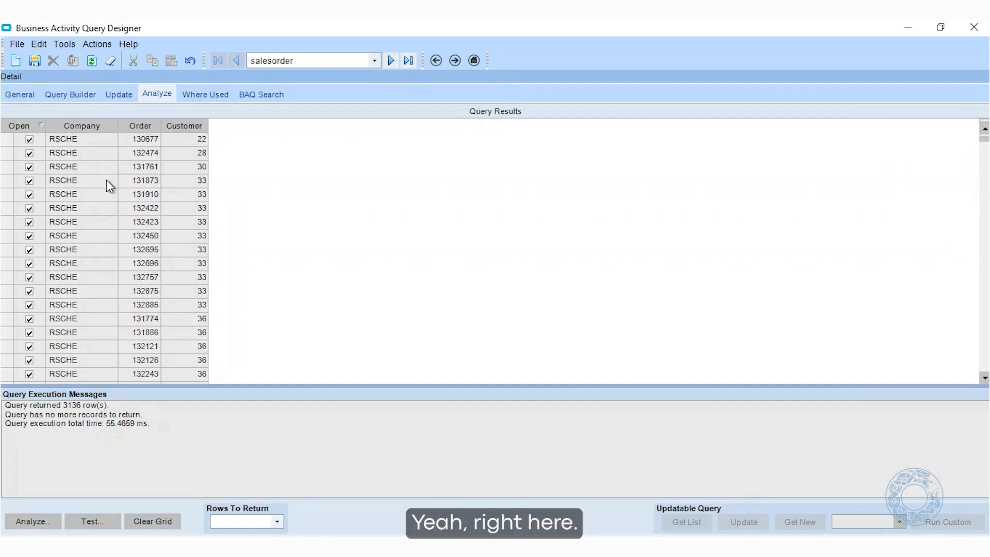
scroll(106, 179, "up", 20)
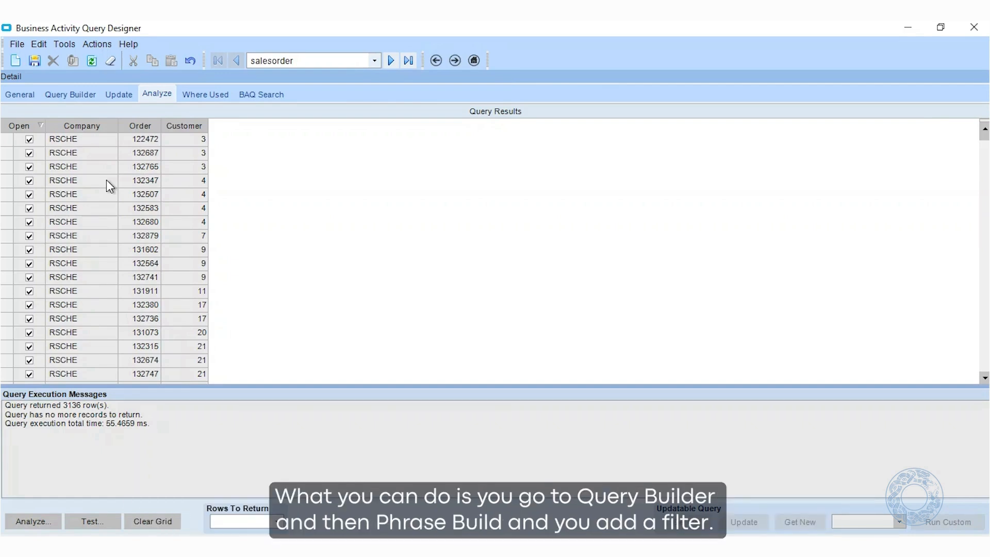
- Add a table criterion to Erp.OrderHed requiring OpenOrder to equal the specified constant true
left_click(65, 91)
left_click(25, 134)
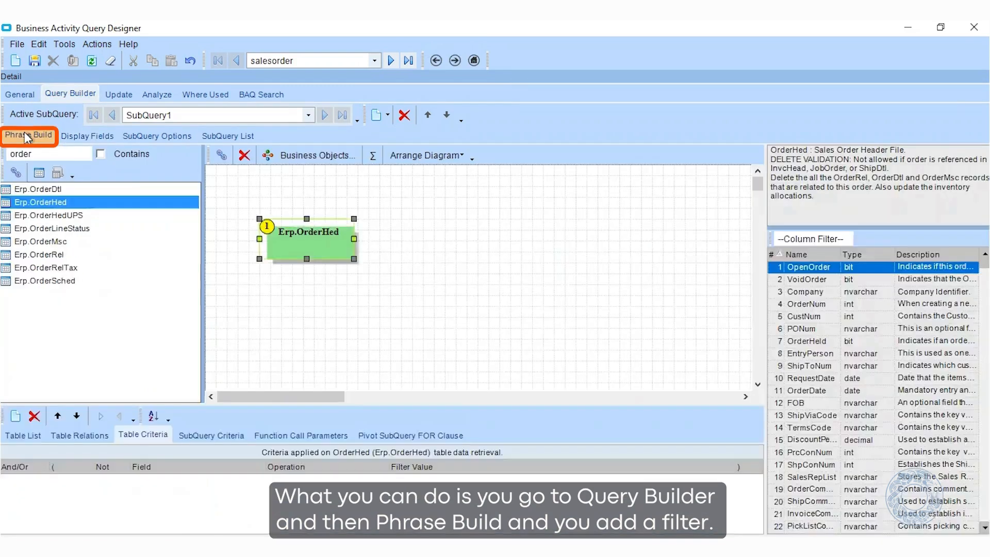
left_click(19, 422)
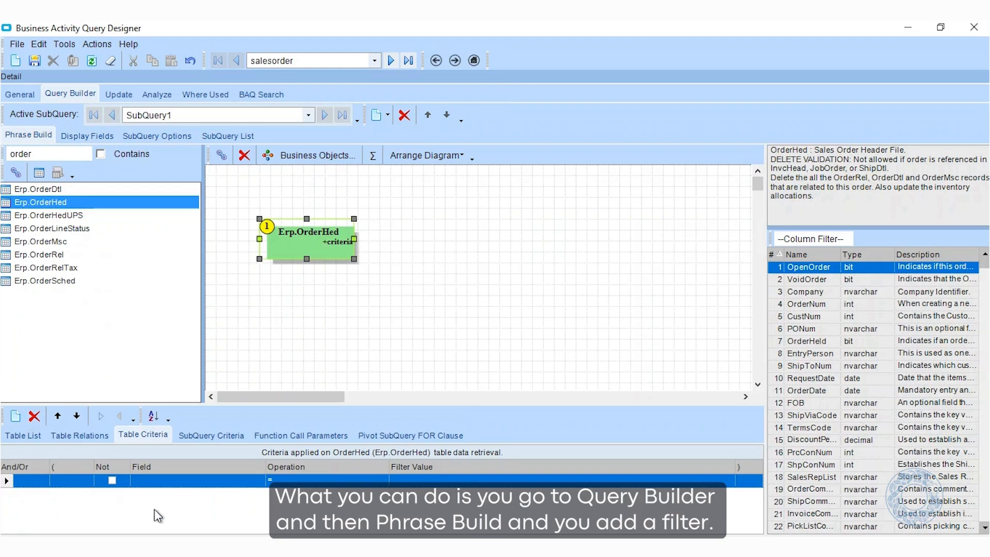
left_click(259, 481)
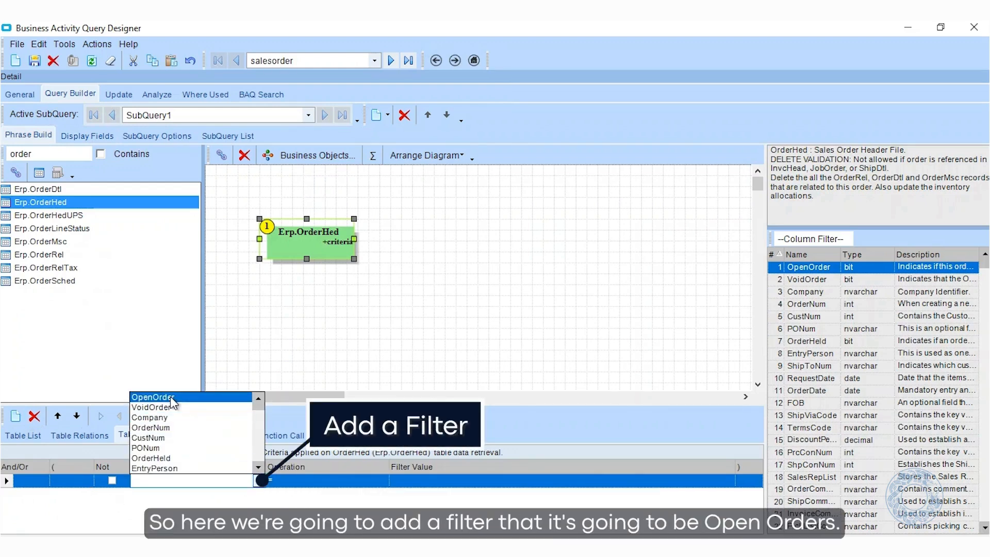
left_click(170, 398)
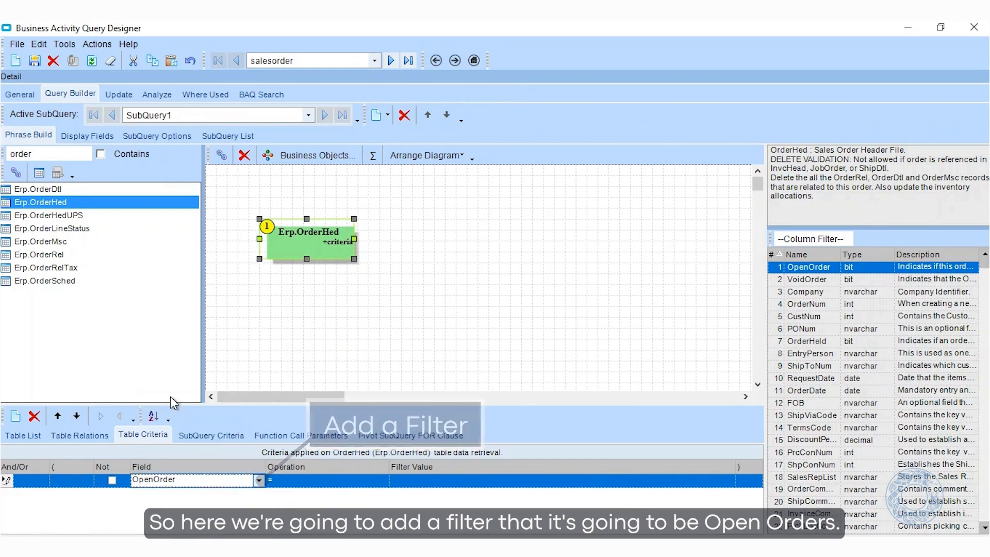
left_click(436, 481)
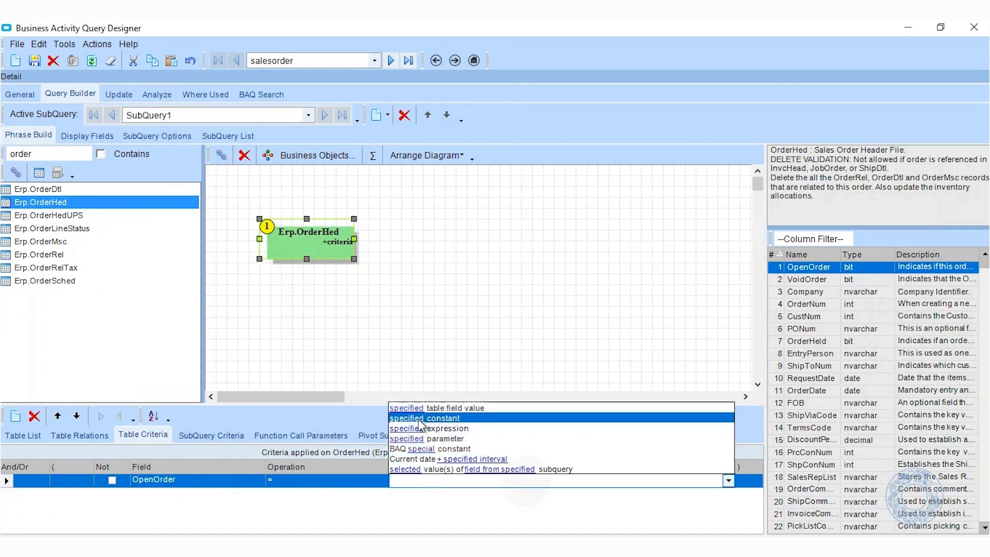
left_click(420, 425)
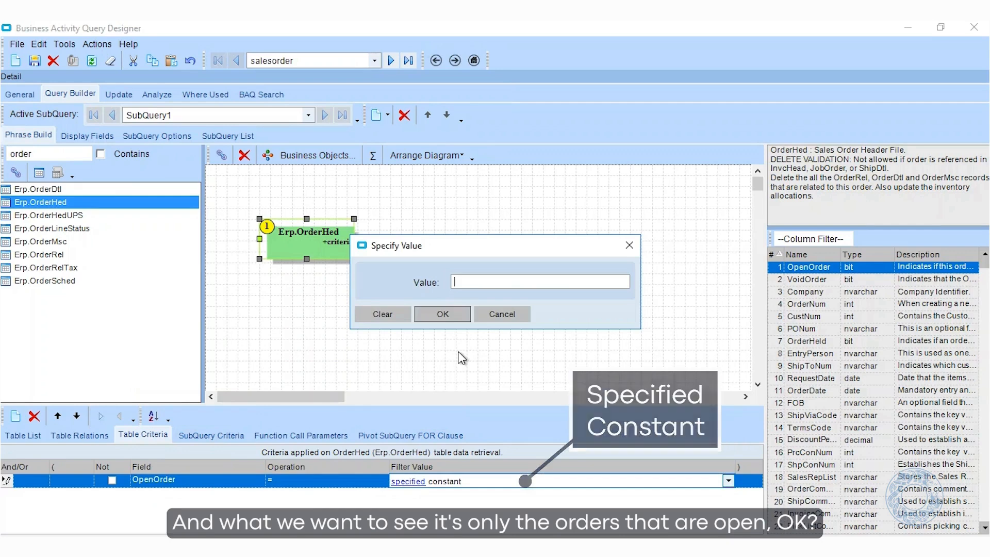
type("true")
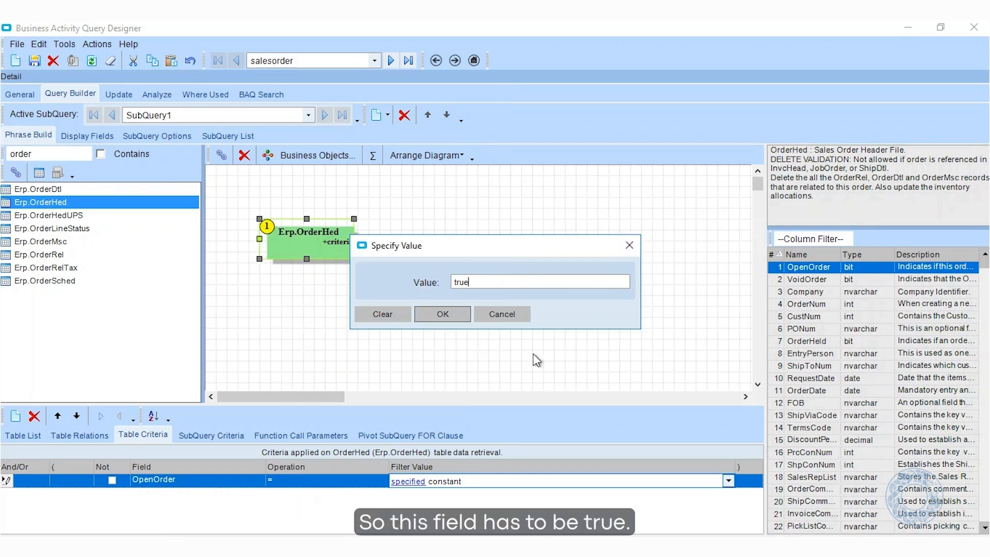
left_click(443, 314)
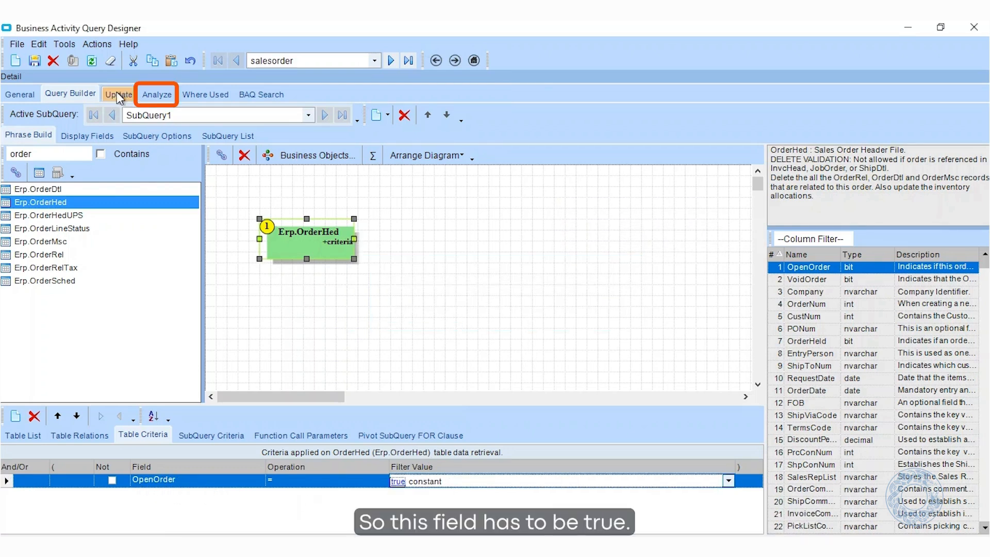
- Test the salesorder query again with the OpenOrder criterion applied
left_click(117, 94)
left_click(156, 93)
left_click(98, 522)
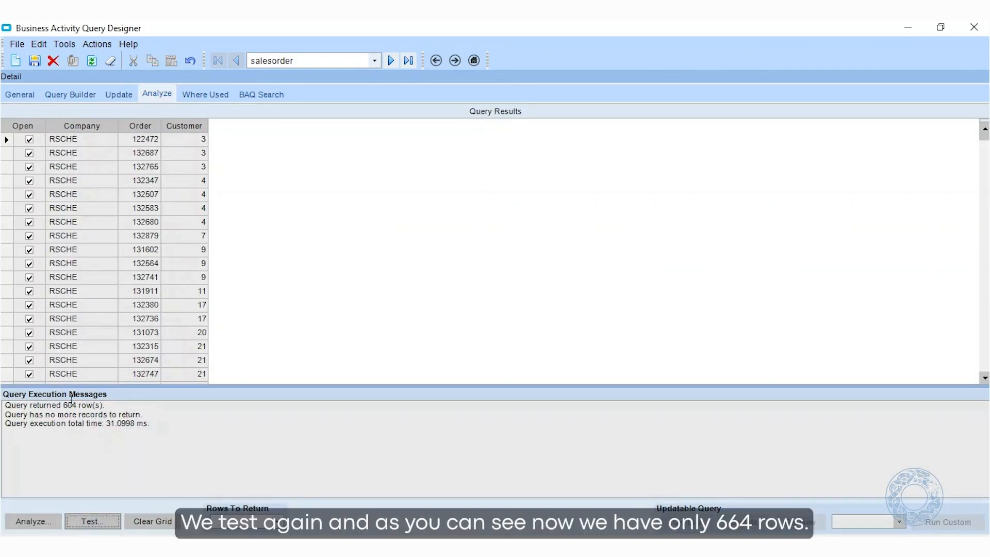
- Check the returned row count and look through the Open column for any order that is not open
left_click_drag(64, 406, 105, 406)
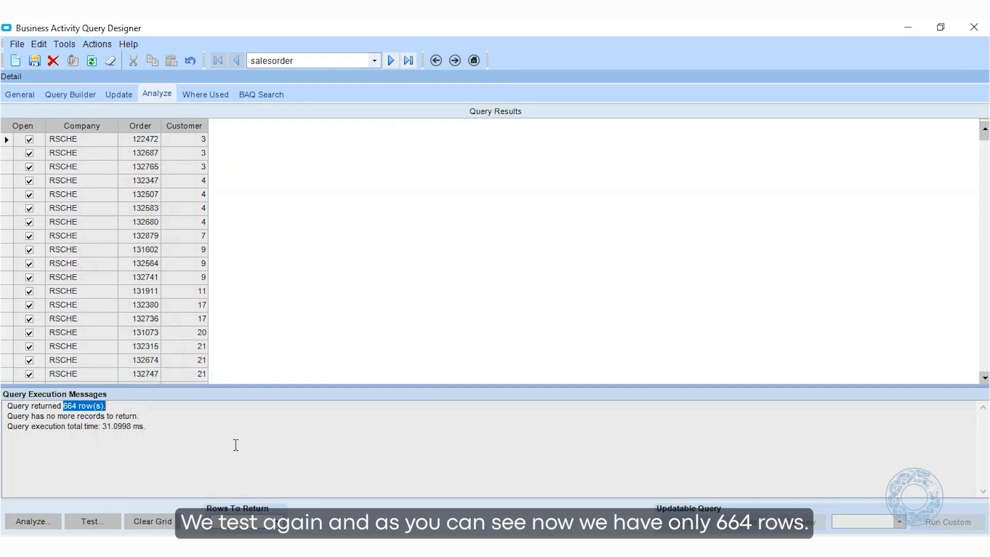
scroll(139, 224, "down", 20)
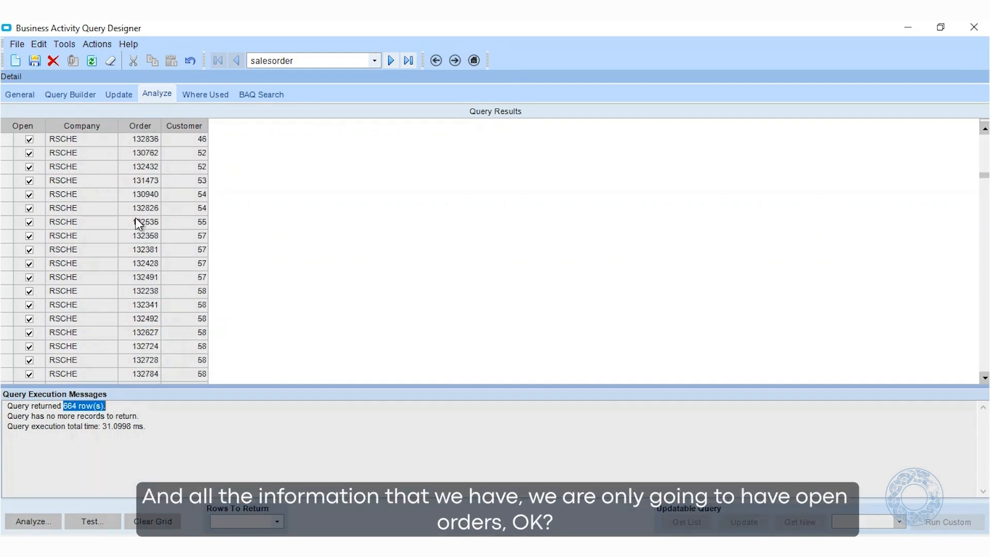
scroll(139, 225, "down", 20)
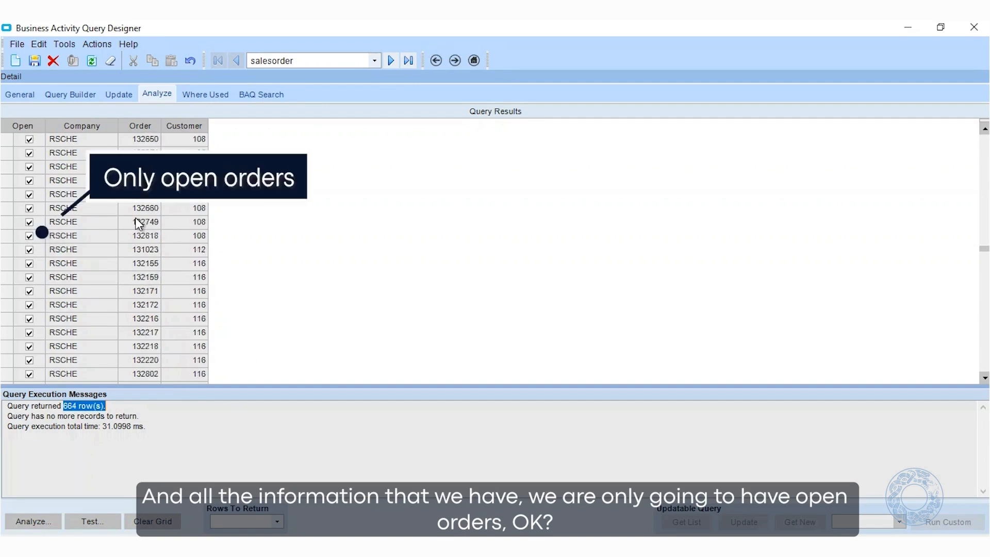
scroll(137, 220, "down", 20)
scroll(136, 220, "up", 20)
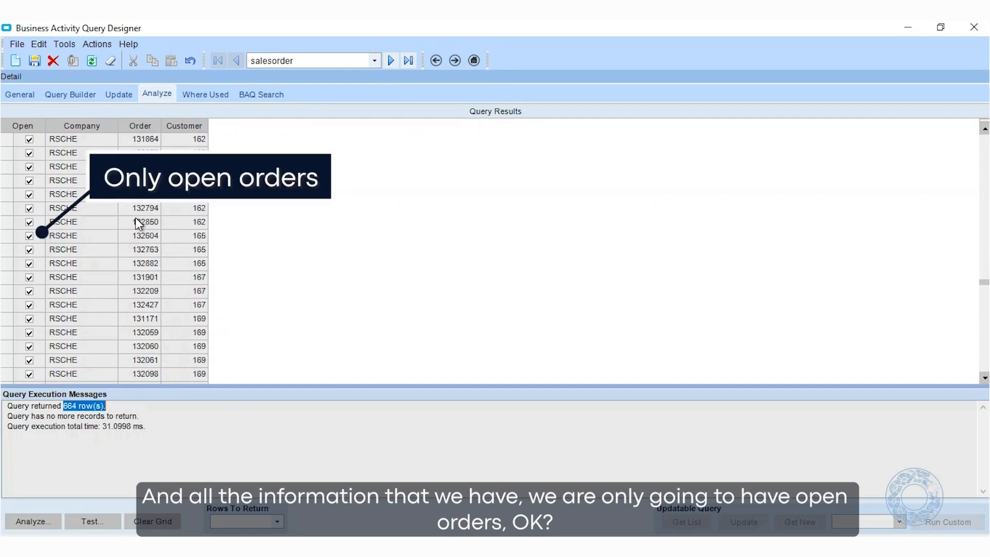
scroll(139, 224, "up", 10)
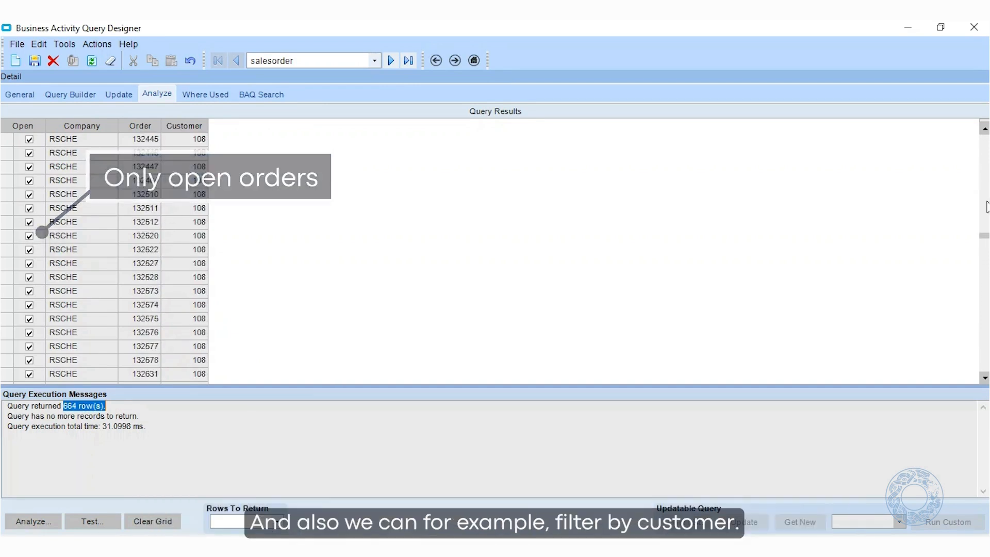
left_click_drag(985, 238, 980, 106)
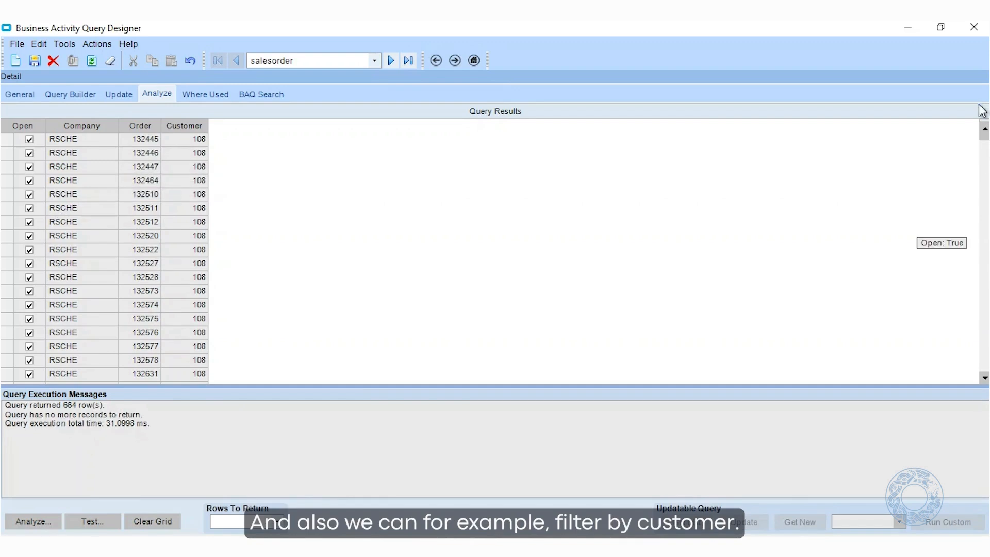
- Copy all query results including their labels, and open a blank workbook in Excel
right_click(185, 128)
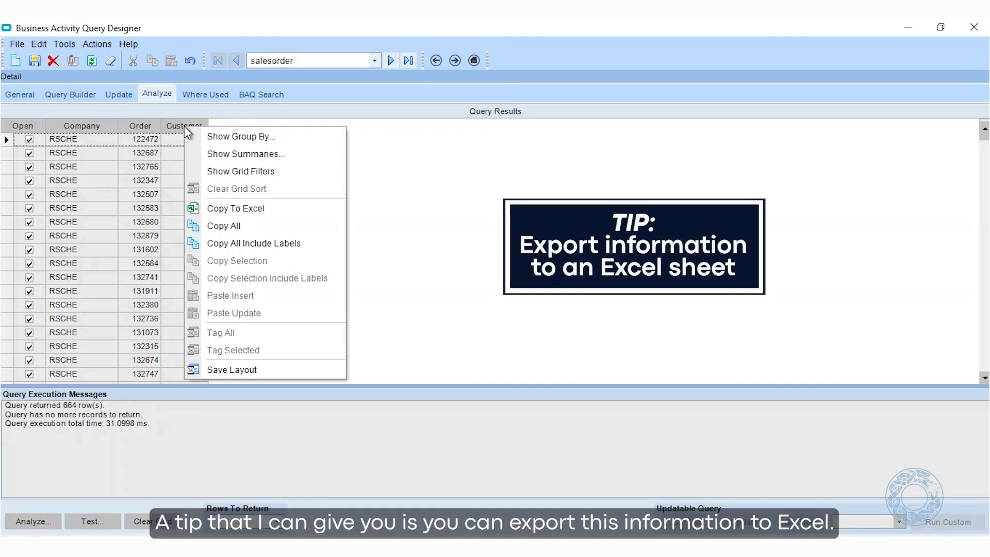
left_click(259, 247)
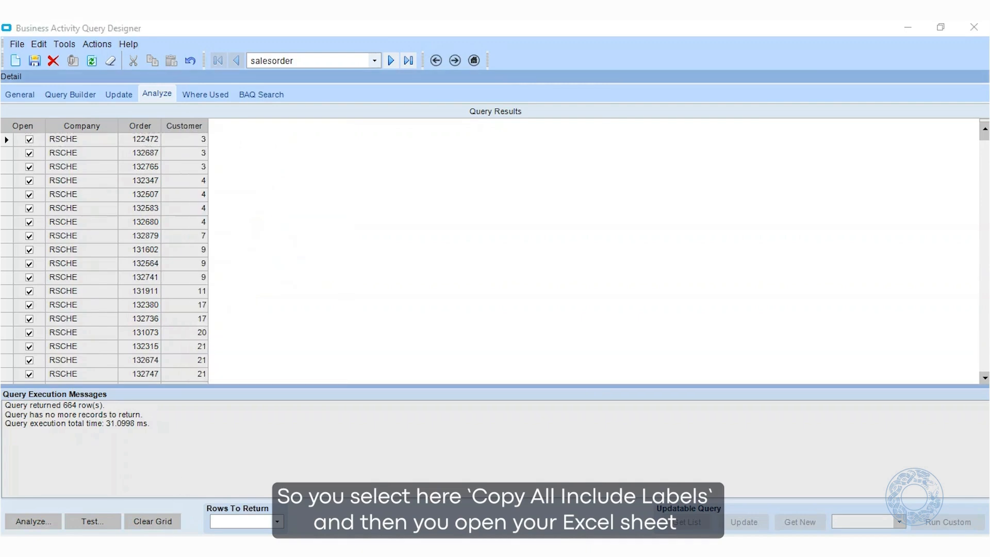
type("exce")
left_click(114, 213)
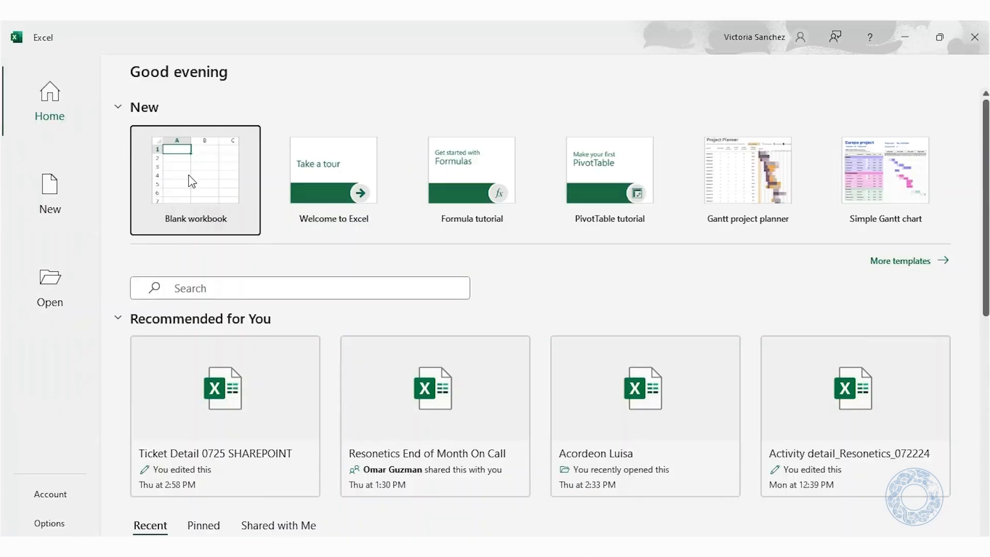
left_click(188, 176)
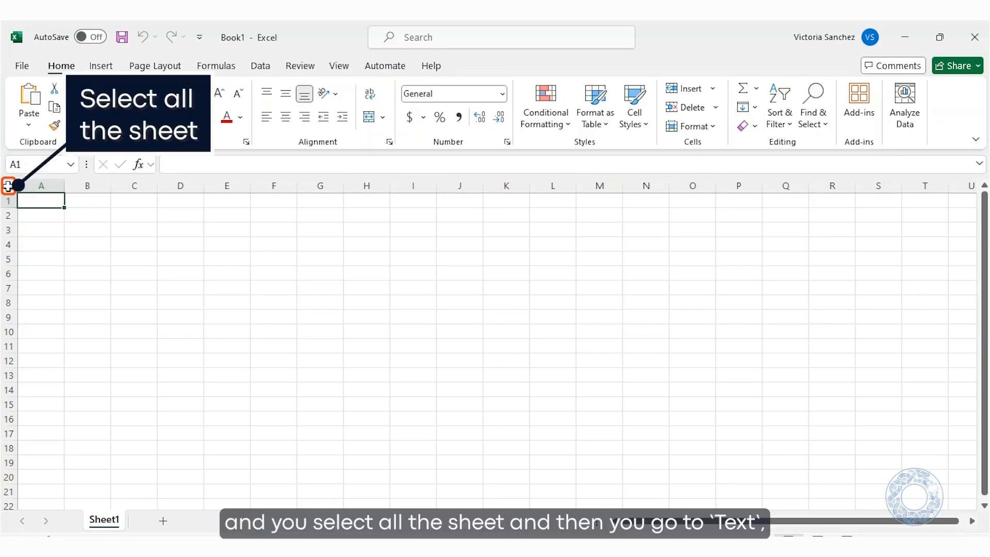
- Format the entire blank sheet as Text
left_click(8, 186)
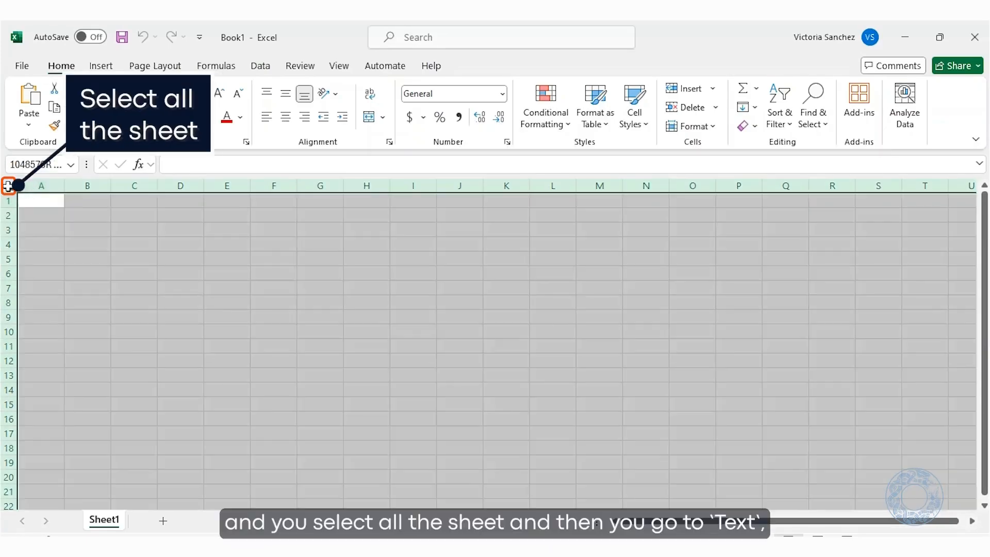
left_click(504, 98)
scroll(495, 248, "down", 3)
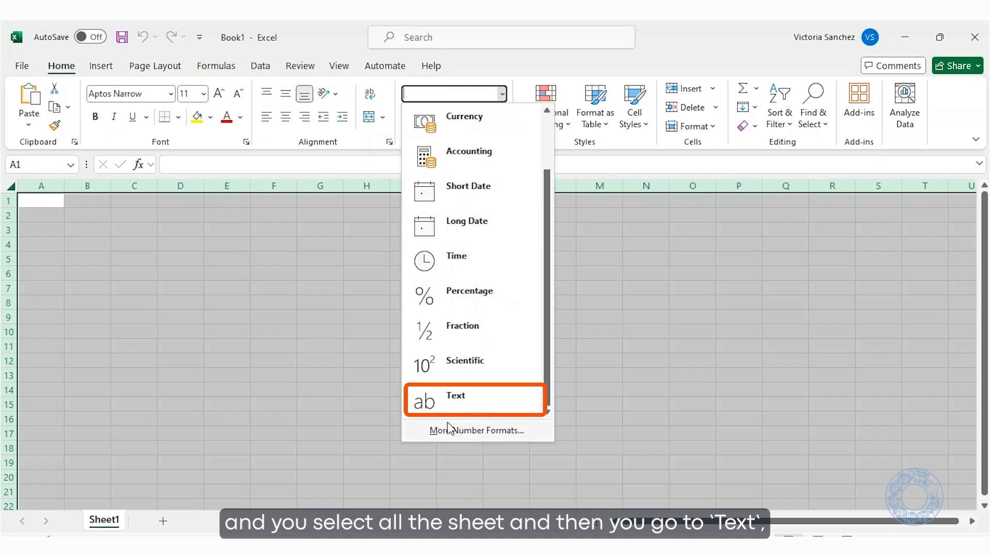
left_click(442, 401)
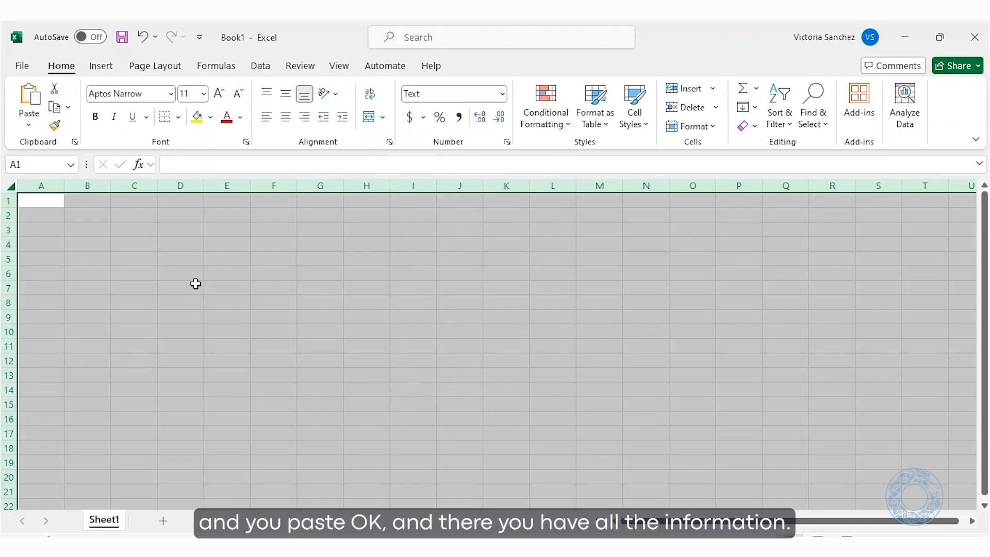
- Paste the copied query results into the sheet despite the size mismatch and turn on filters for the header row
key("ctrl+v")
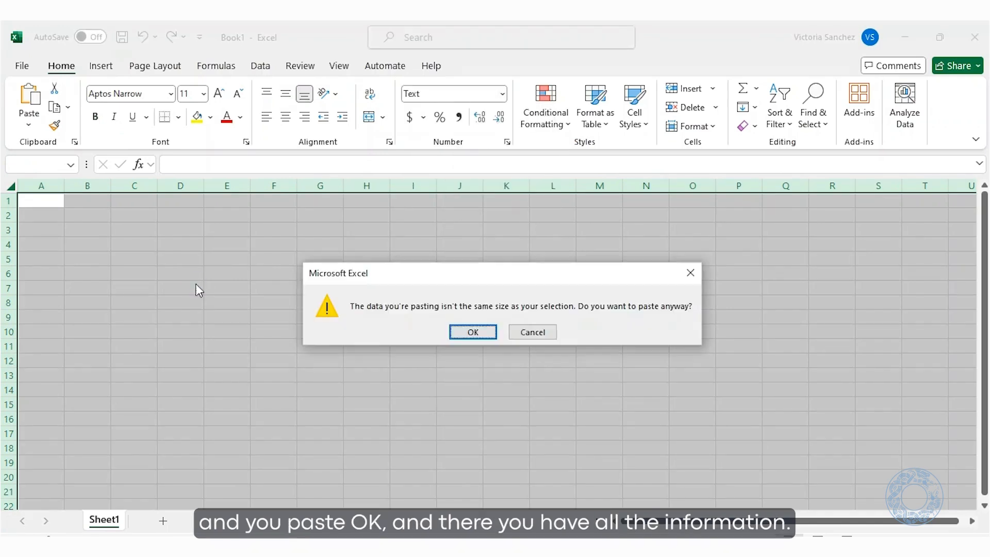
left_click(472, 333)
left_click(76, 206)
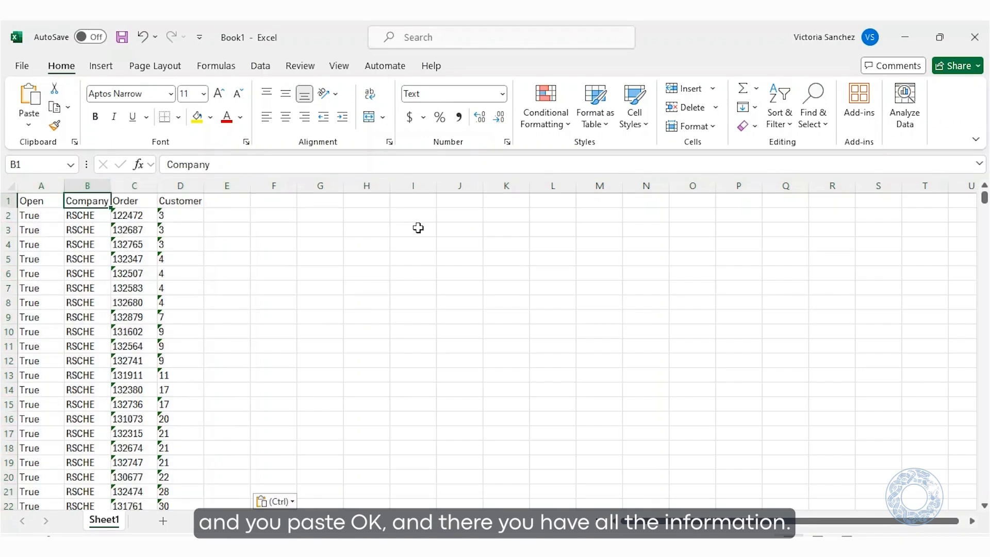
key("ctrl+shift+l")
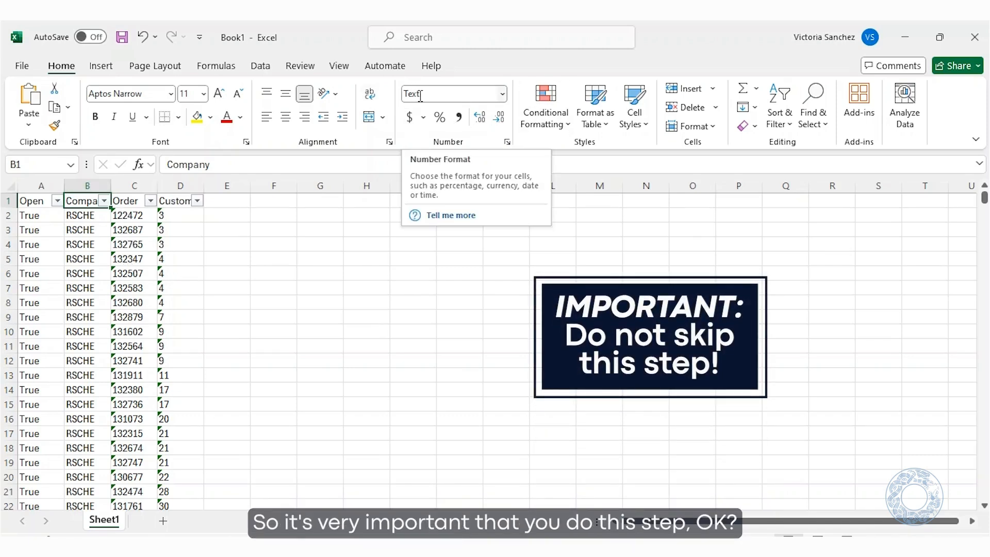
- Return to the Business Activity Query Designer, show the grid filters on the query results and open the Company column's filter list
left_click(905, 37)
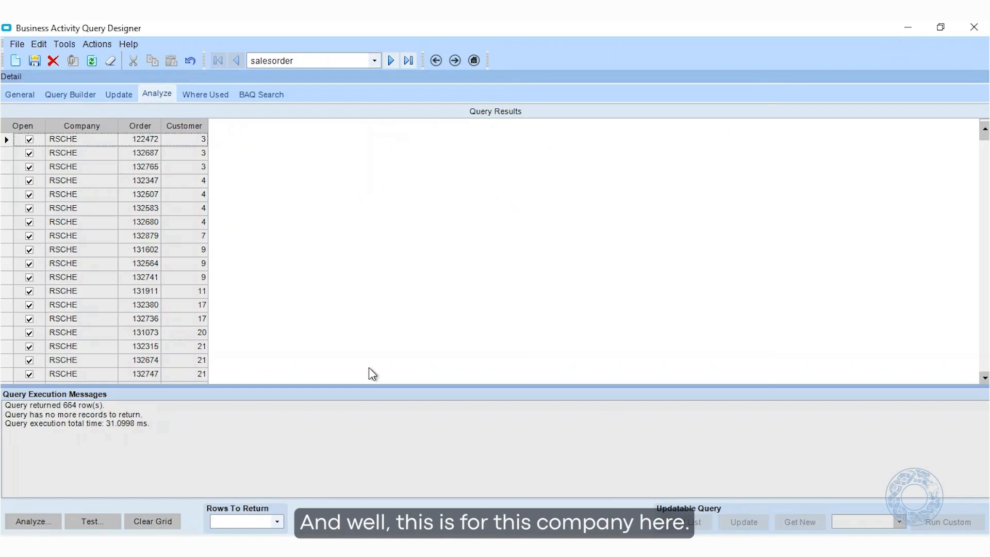
scroll(84, 166, "down", 15)
scroll(84, 166, "up", 15)
left_click(89, 129)
right_click(89, 129)
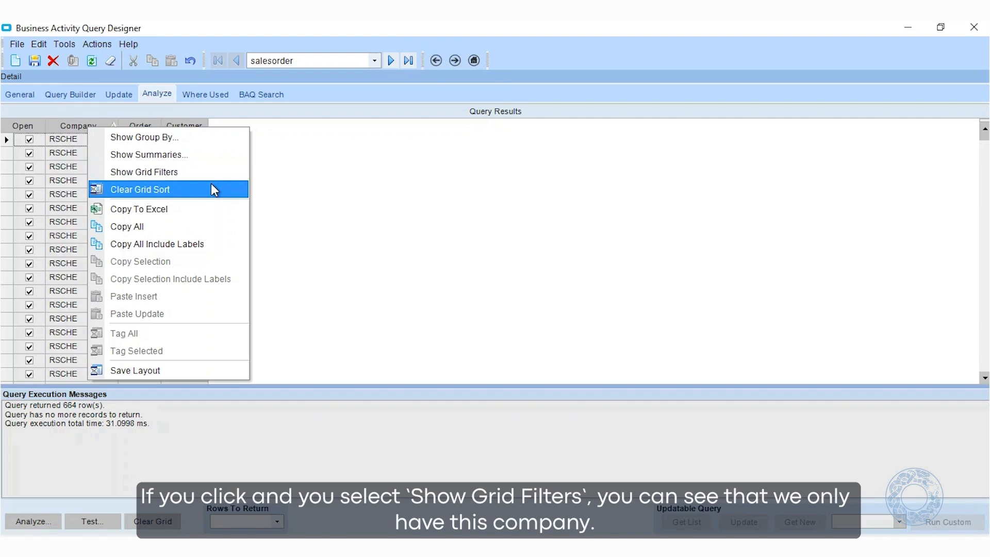
left_click(198, 174)
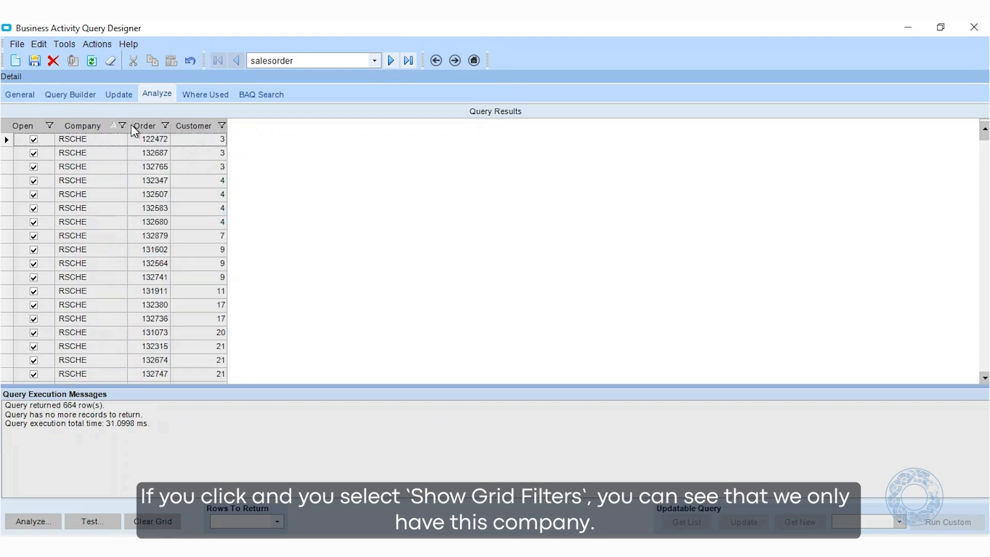
left_click(123, 126)
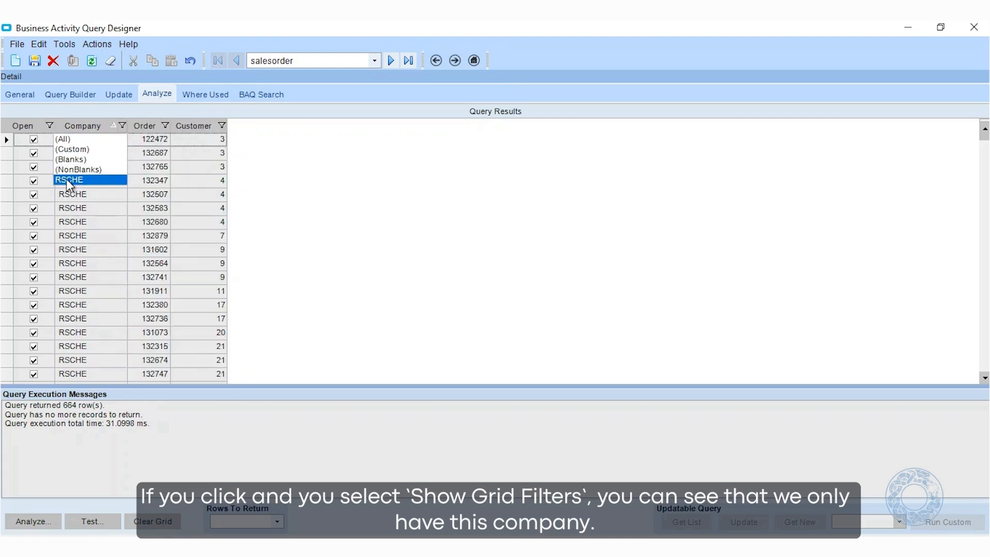
- Close the Company filter list and set the salesorder query to cover All Companies and be Cross-company
left_click(319, 210)
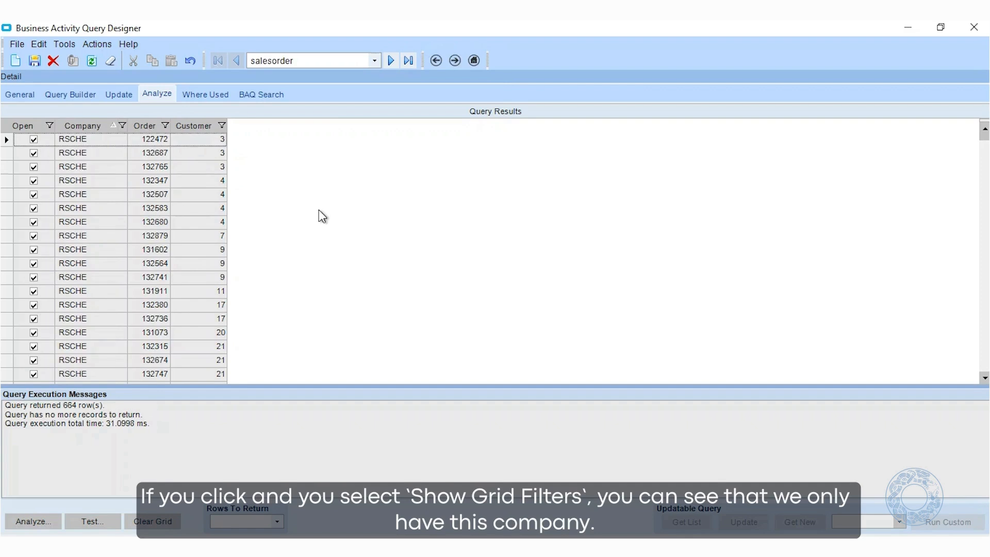
left_click(26, 94)
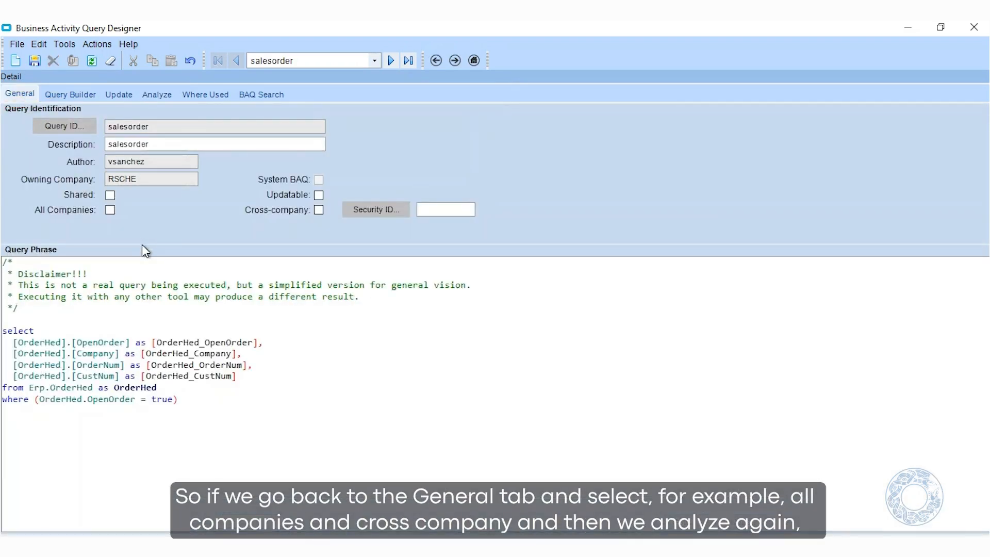
left_click(110, 210)
left_click(318, 210)
- Test the query again and open the Company column's filter list in the new results
left_click(116, 94)
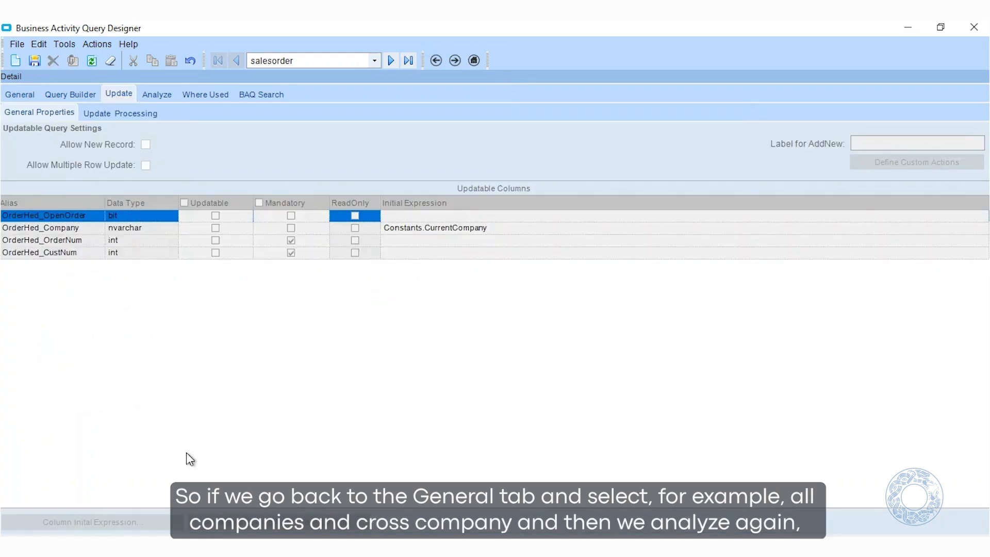
left_click(160, 95)
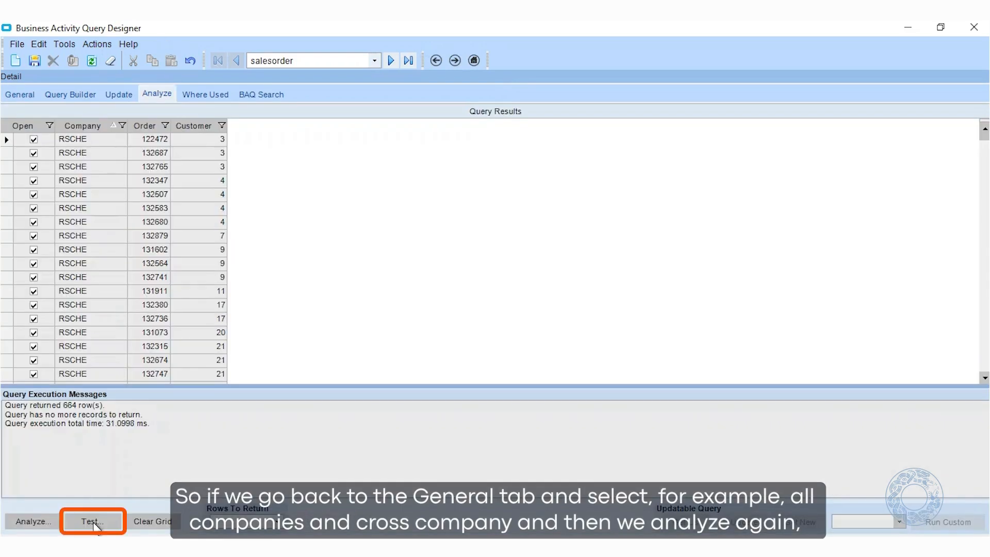
left_click(93, 521)
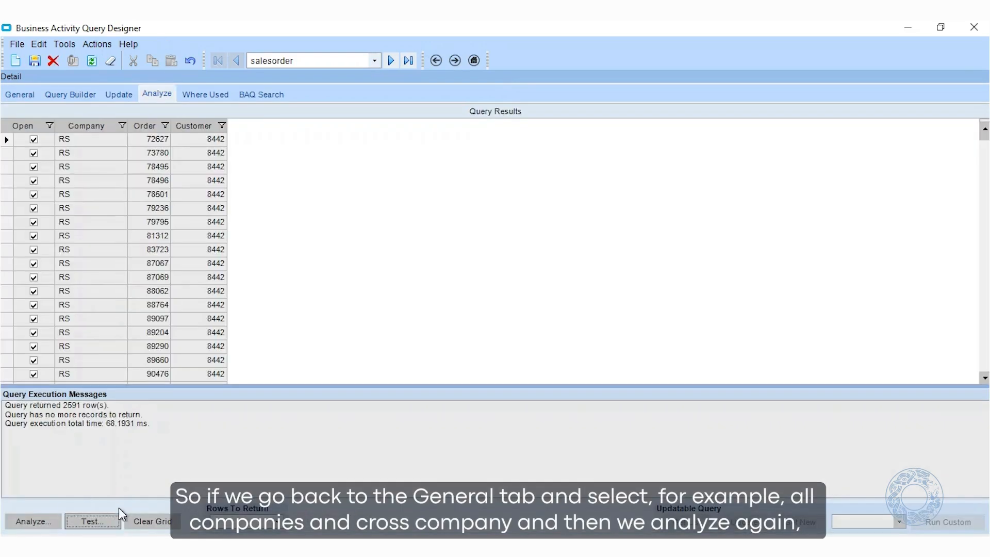
left_click(122, 126)
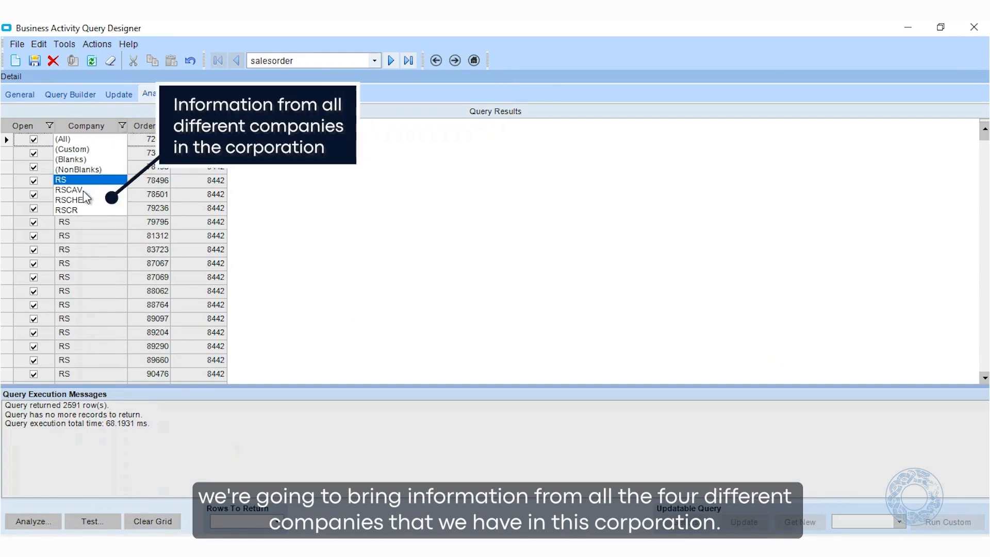